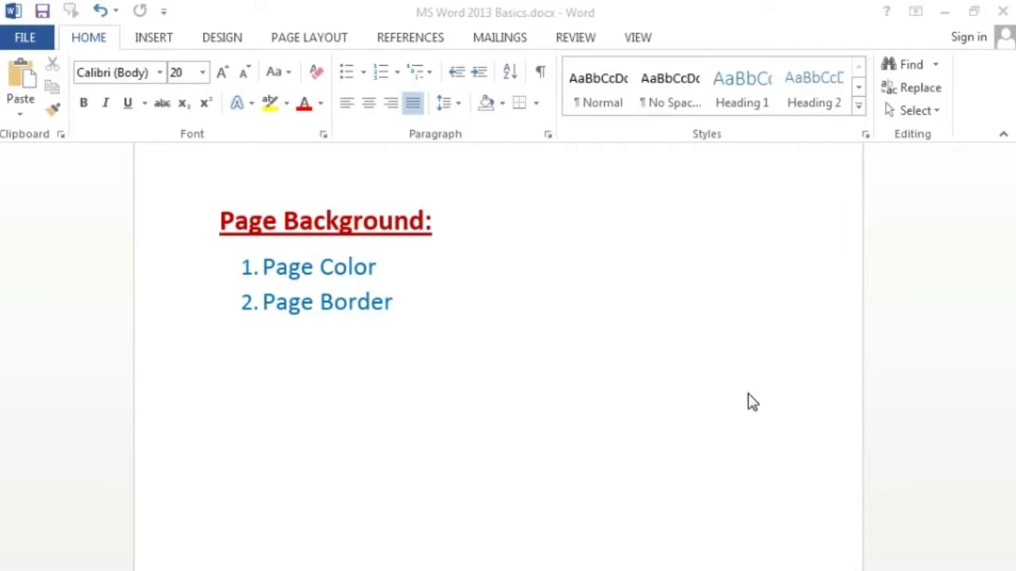
- Place the cursor on the empty list line below 'Page Border' and switch to the Design tab
click(471, 363)
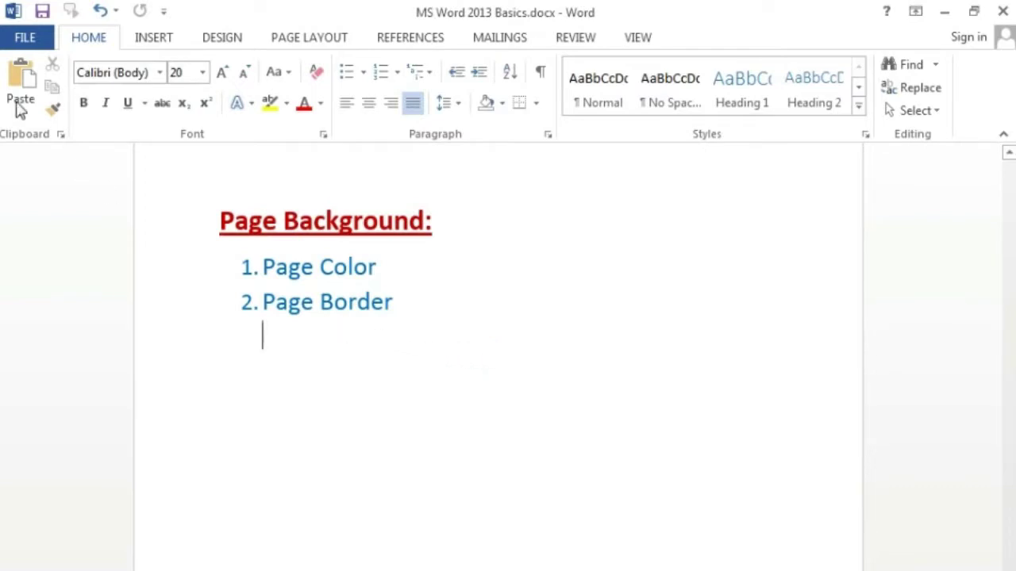
click(220, 46)
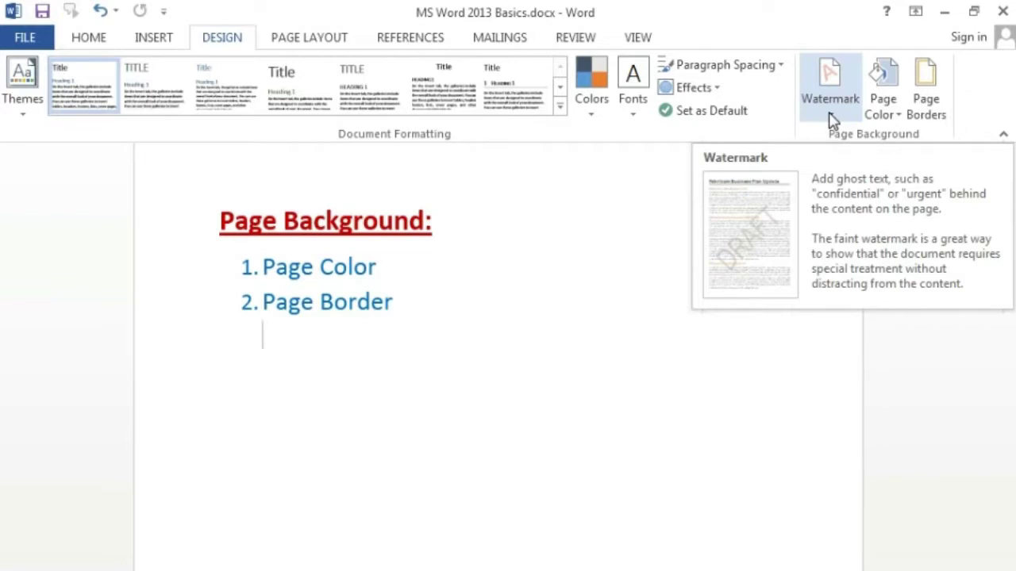
- Make the page colour gold, then change it to a custom mint green (RGB 63, 193, 178)
click(895, 115)
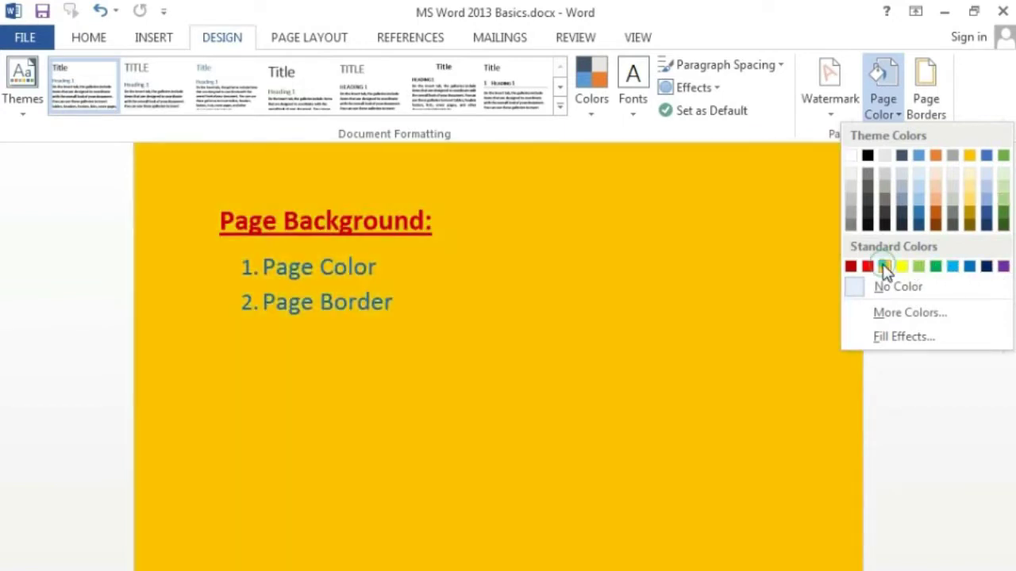
click(883, 266)
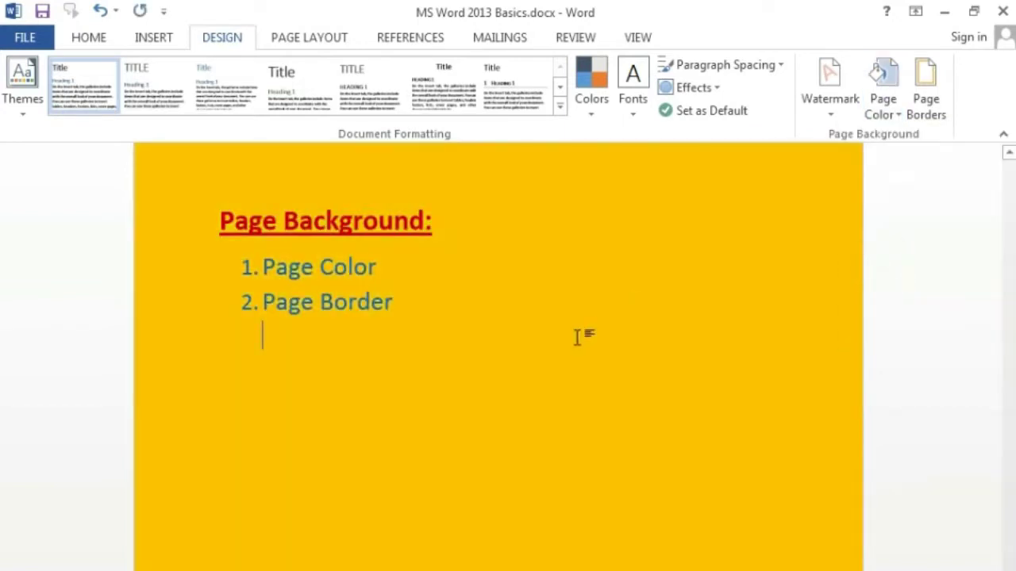
click(886, 117)
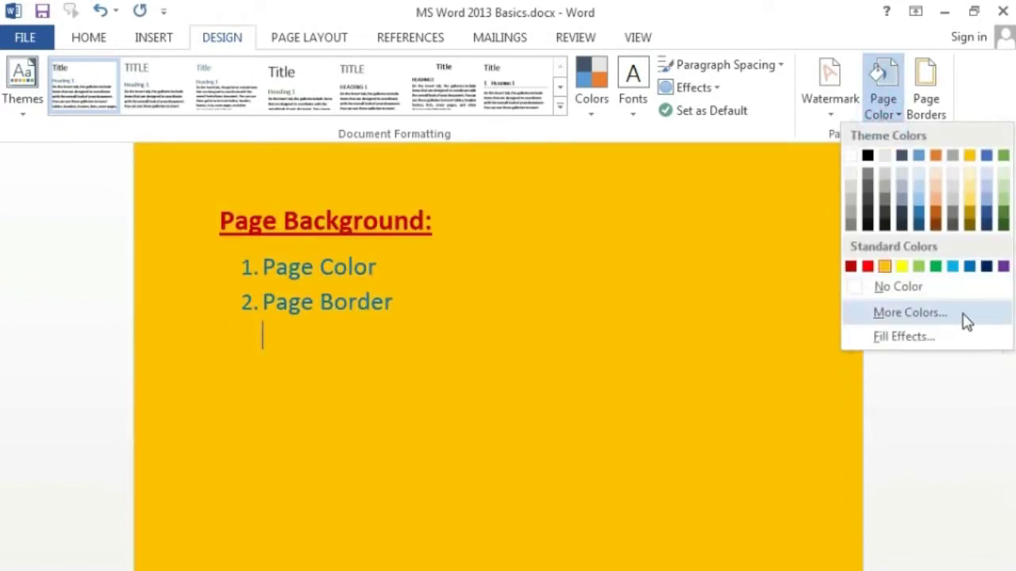
click(909, 313)
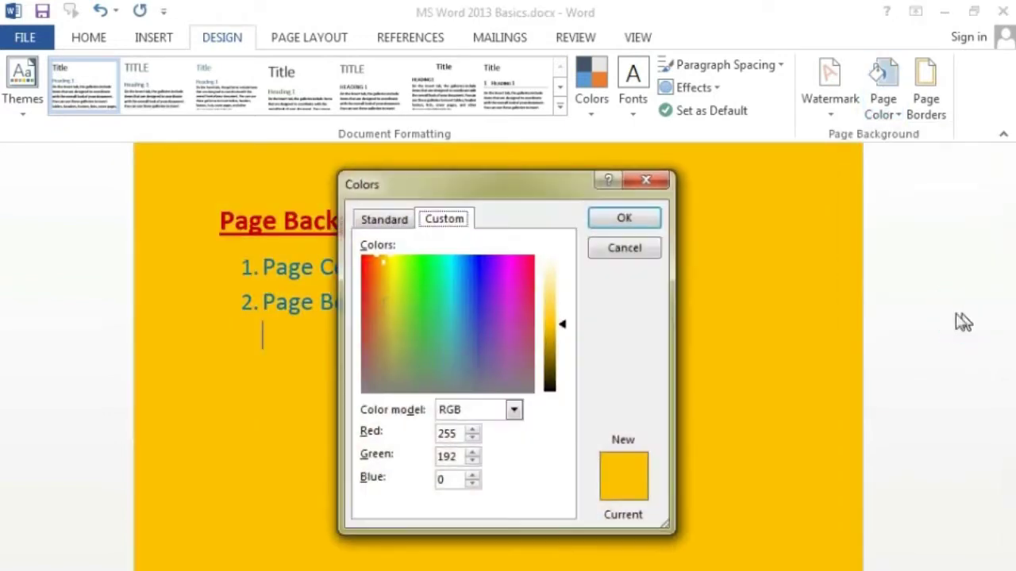
click(454, 297)
click(444, 321)
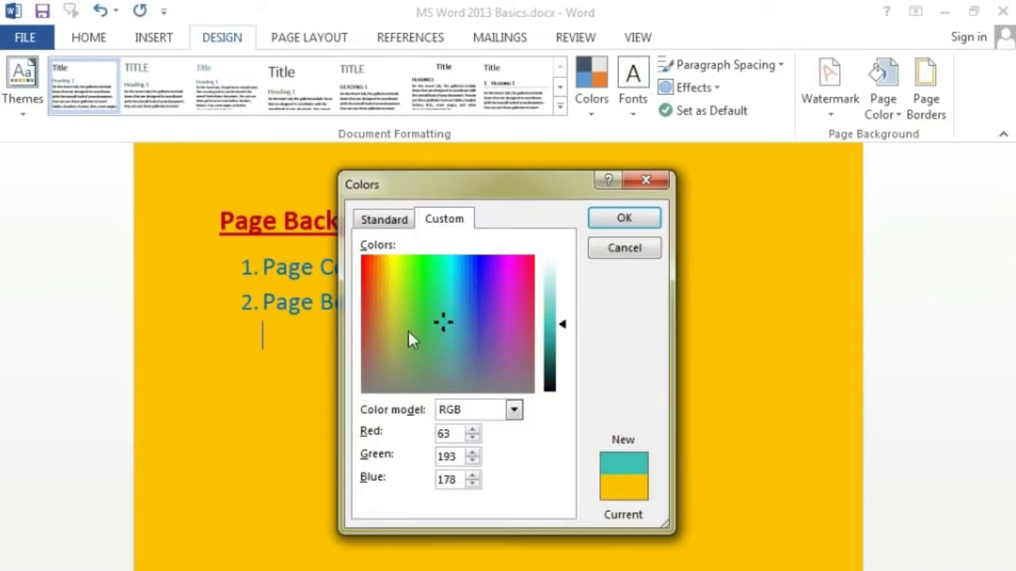
click(408, 331)
click(437, 294)
click(618, 220)
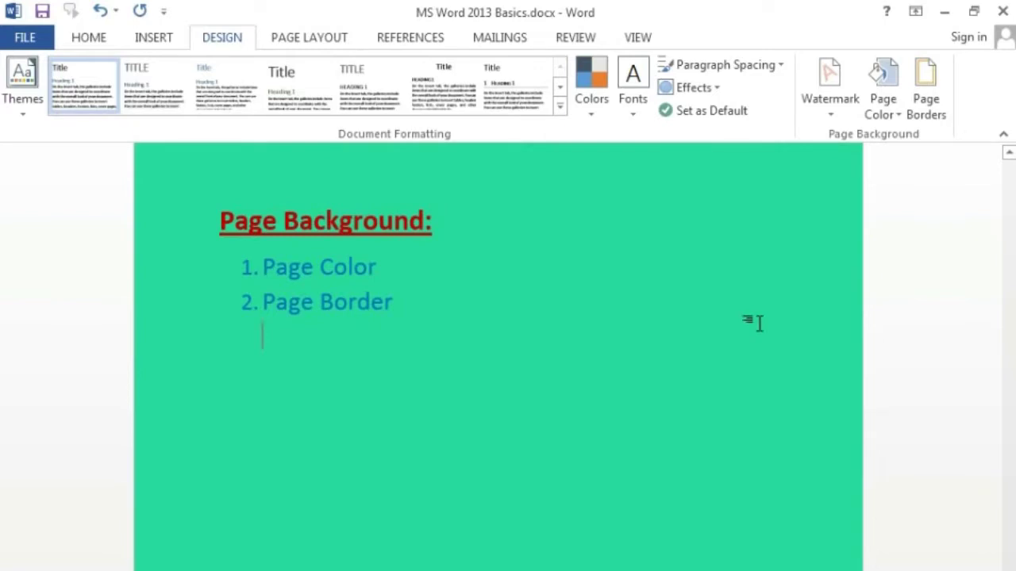
- Change the page background to a dark olive green from the Standard colour hexagons
click(887, 75)
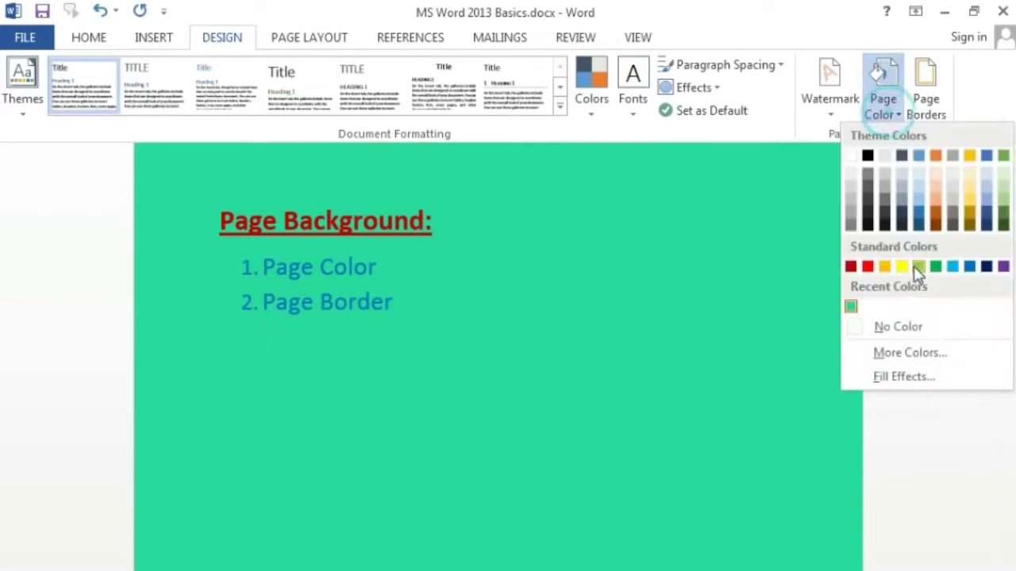
click(916, 354)
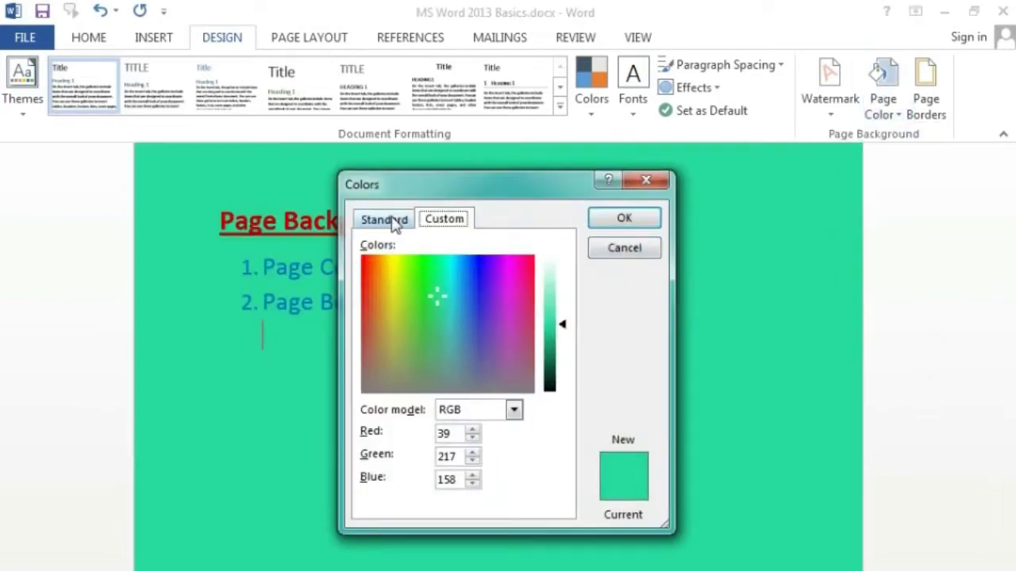
click(389, 222)
click(485, 299)
click(461, 347)
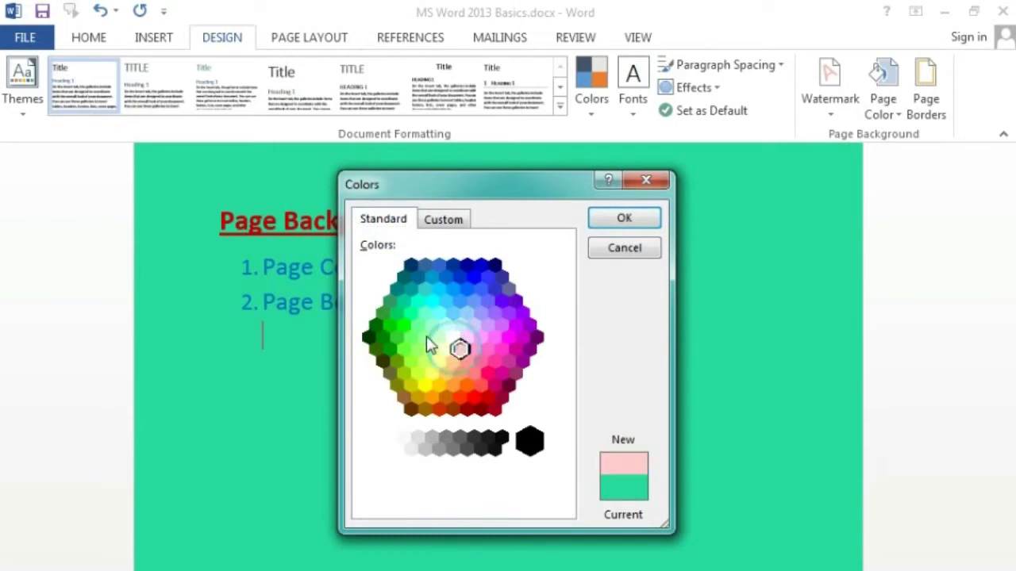
click(426, 332)
click(424, 314)
click(403, 301)
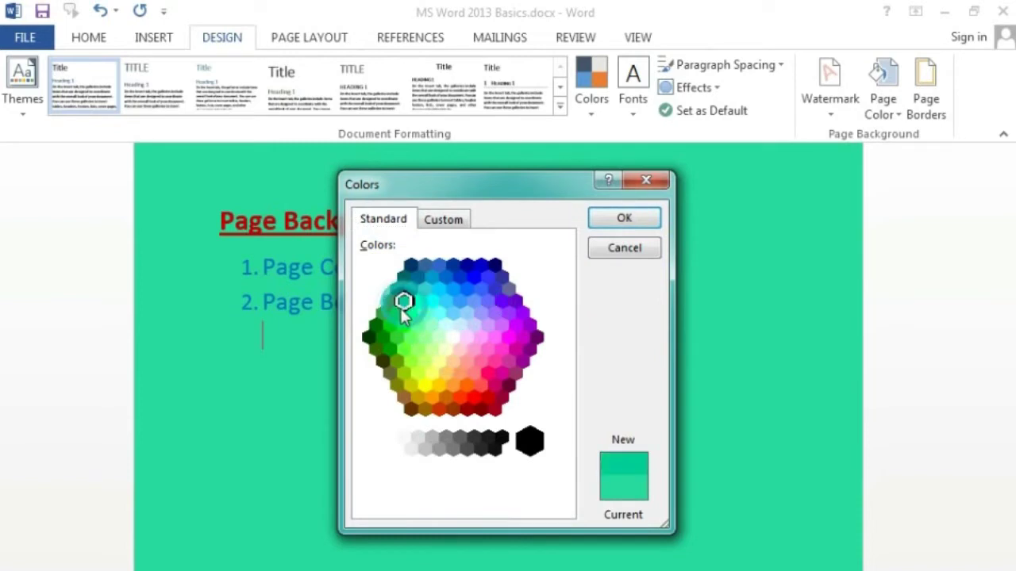
click(397, 312)
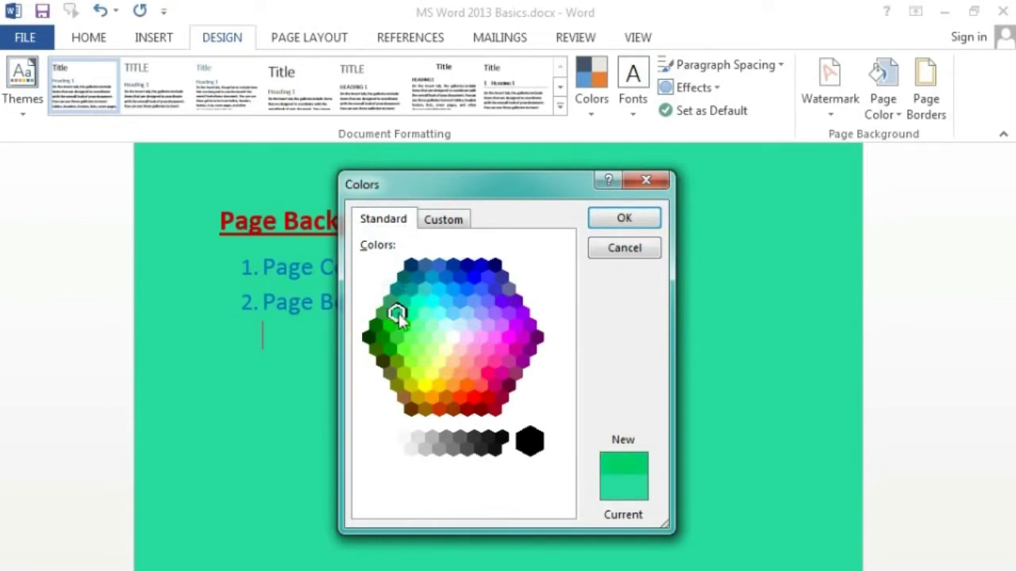
click(382, 360)
click(610, 224)
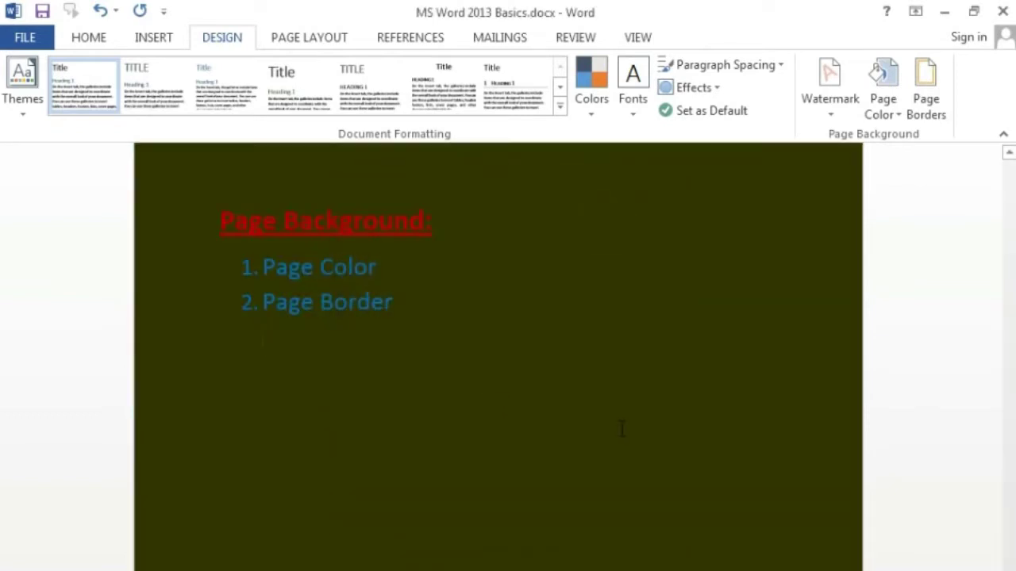
scroll(623, 429, down, 3)
scroll(624, 428, up, 3)
click(881, 112)
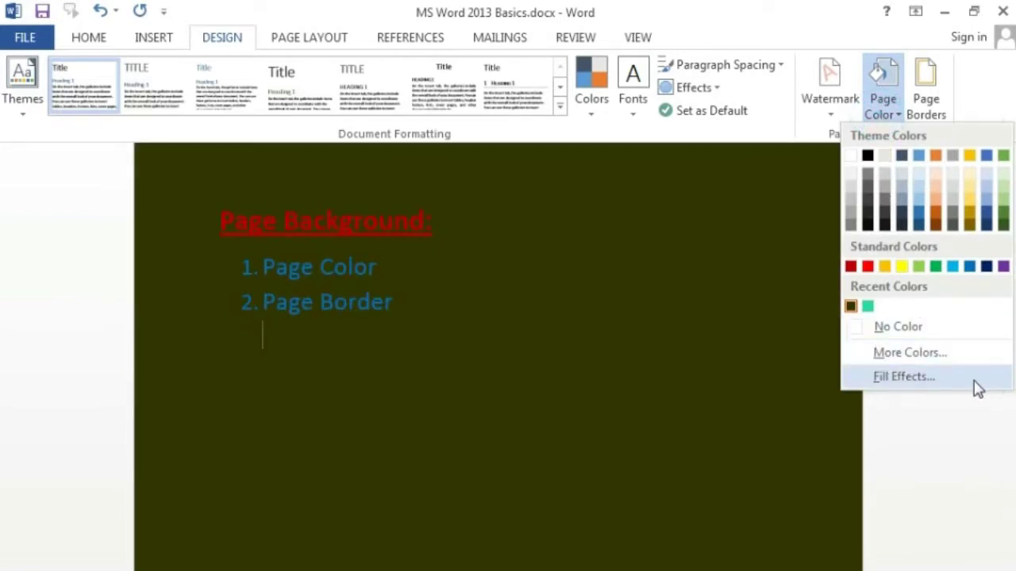
- In Fill Effects, set a two-colour gradient running from white to purple
click(951, 385)
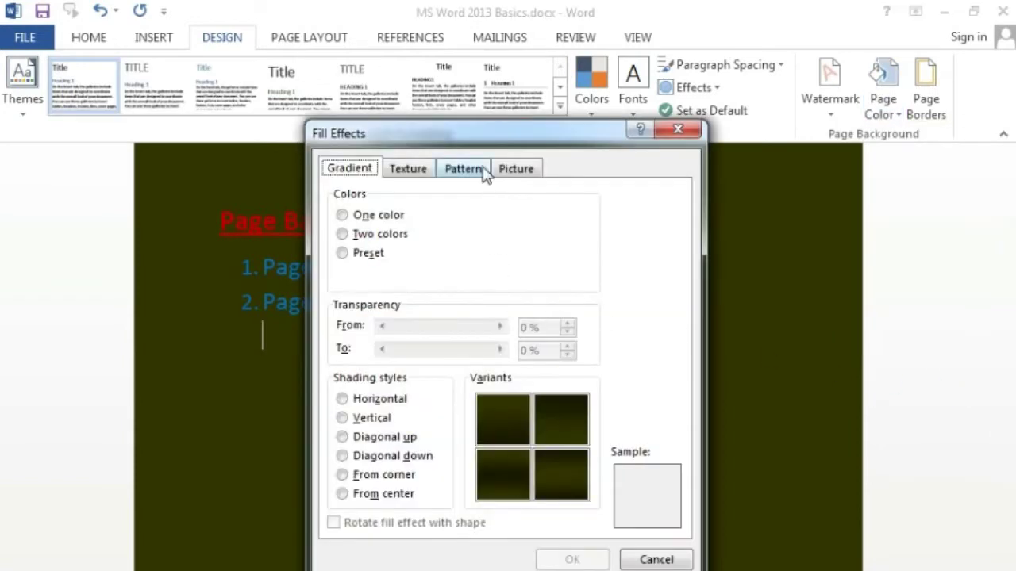
mouse_move(462, 139)
mouse_down()
mouse_move(540, 129)
mouse_move(667, 88)
mouse_up()
click(526, 168)
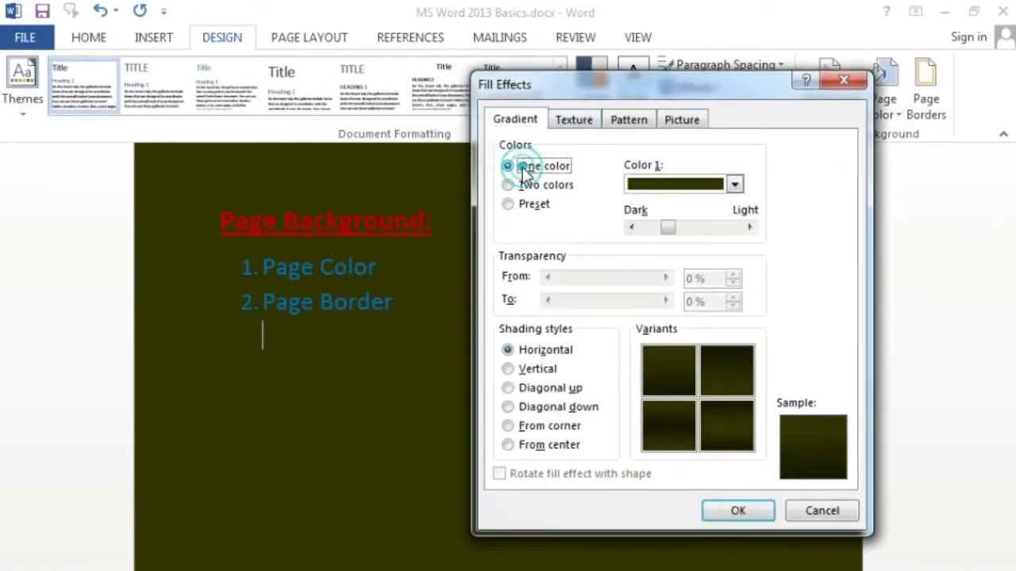
click(519, 184)
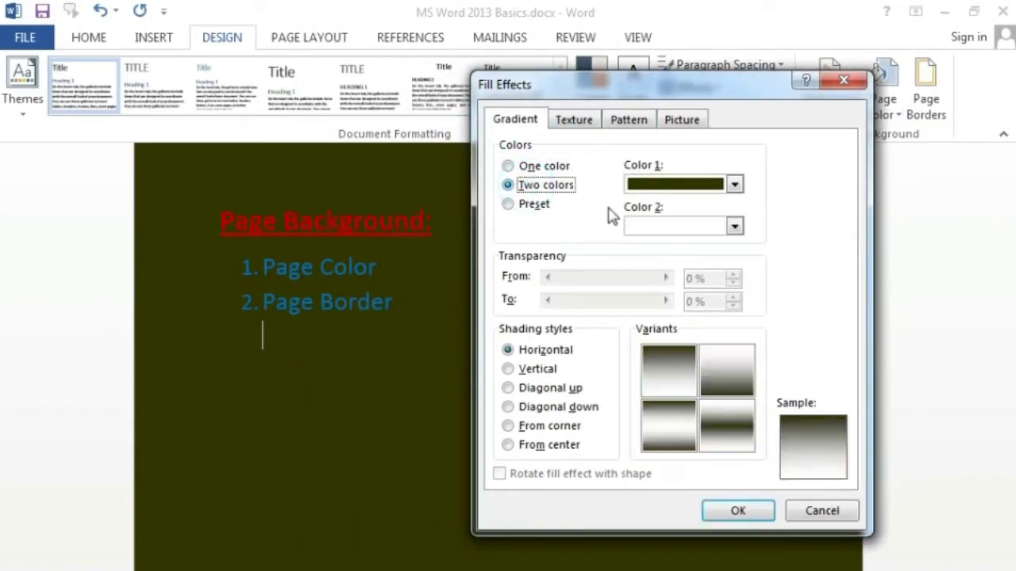
click(733, 227)
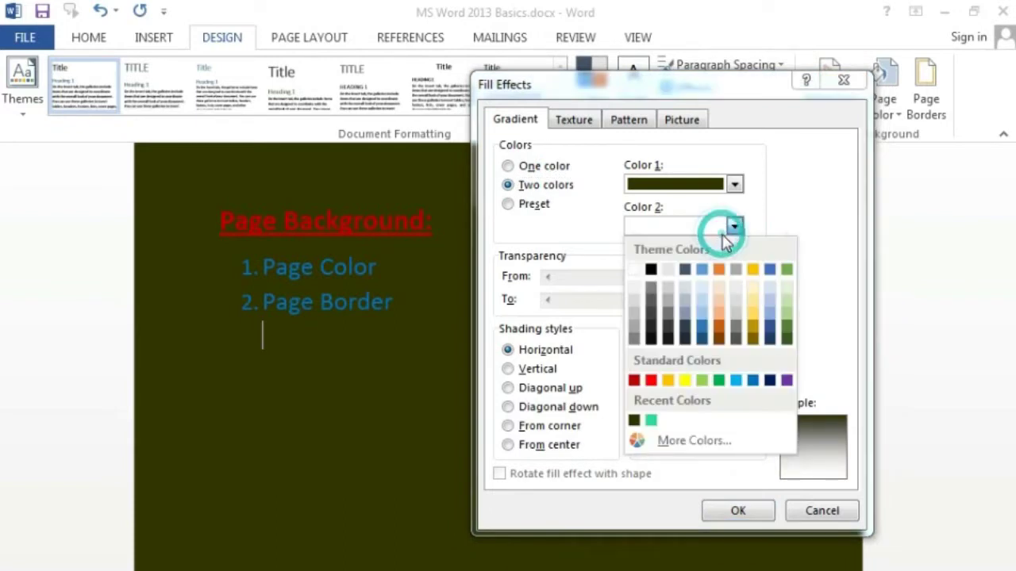
click(786, 382)
click(734, 184)
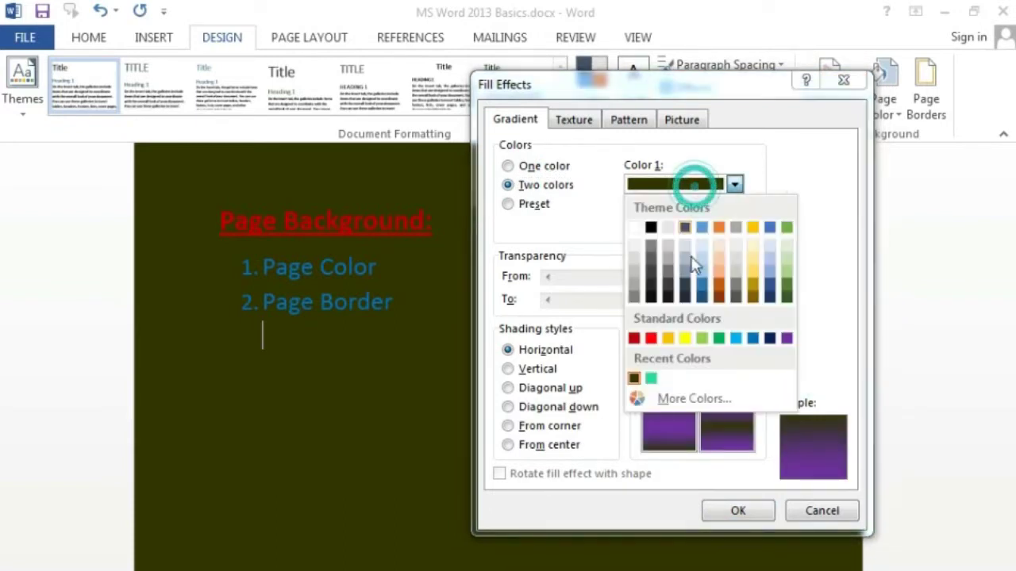
click(638, 228)
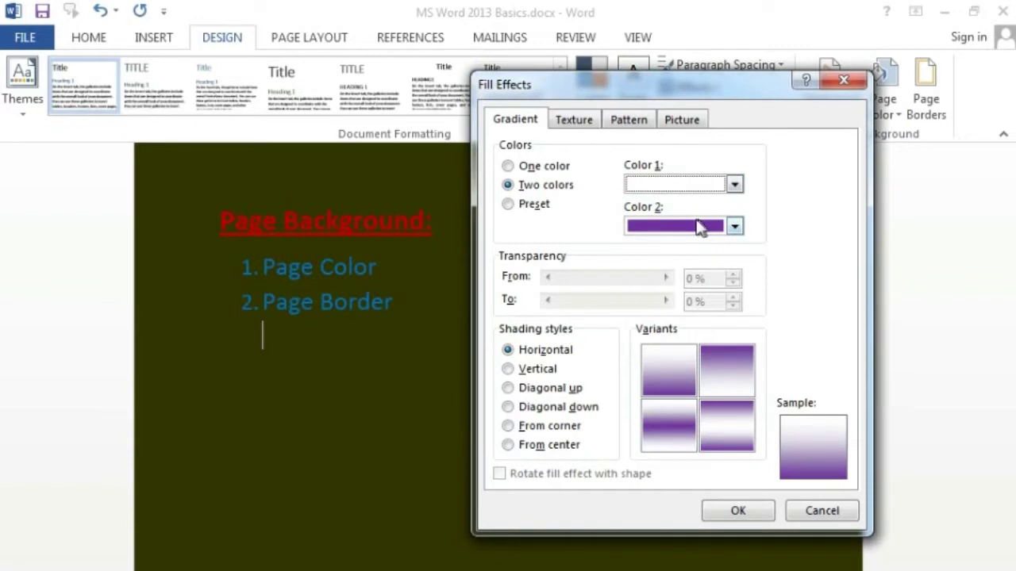
- Use Diagonal down shading with the top-left variant and apply the gradient to the page
click(538, 369)
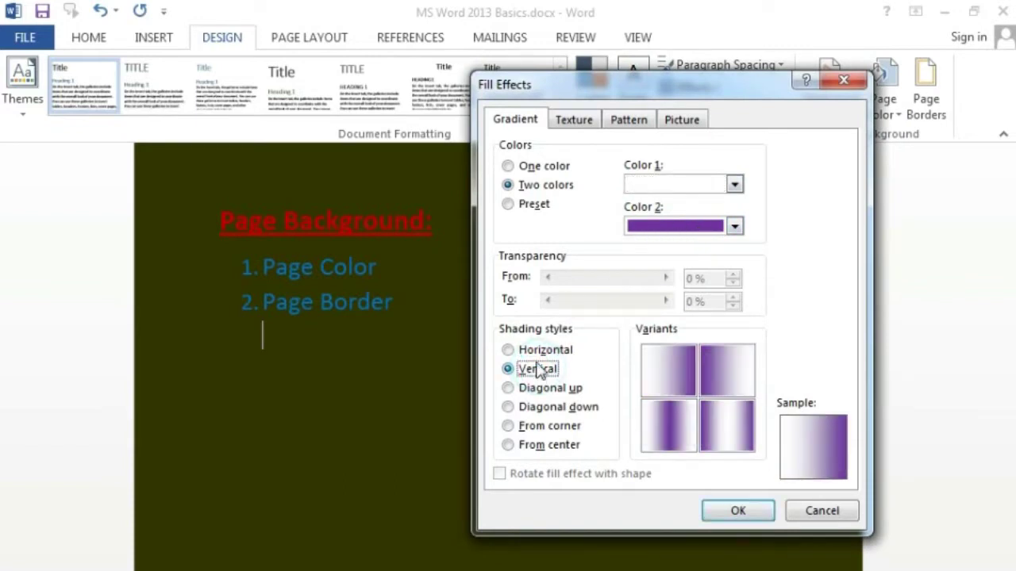
click(532, 350)
click(536, 369)
click(528, 426)
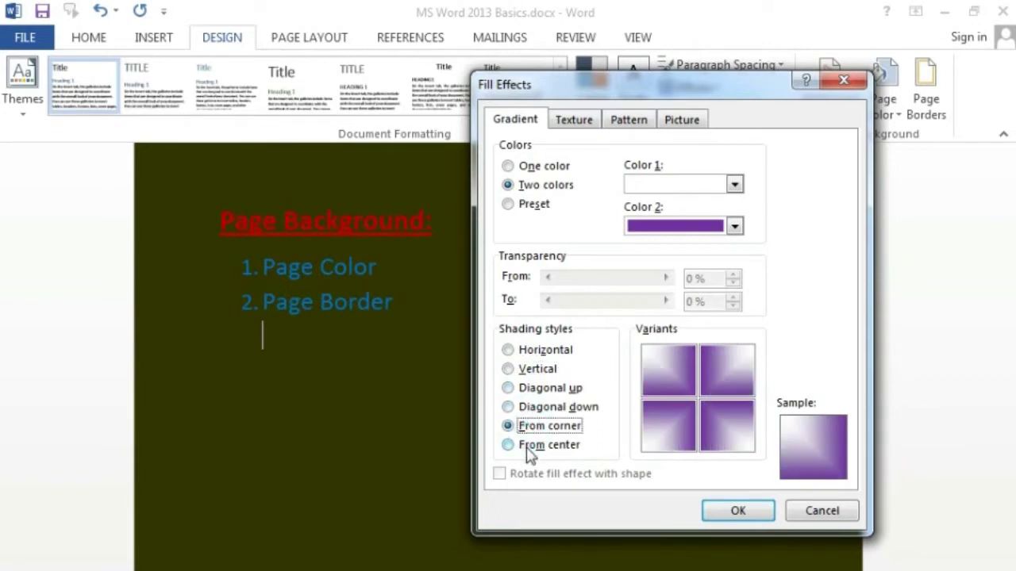
click(529, 445)
click(537, 388)
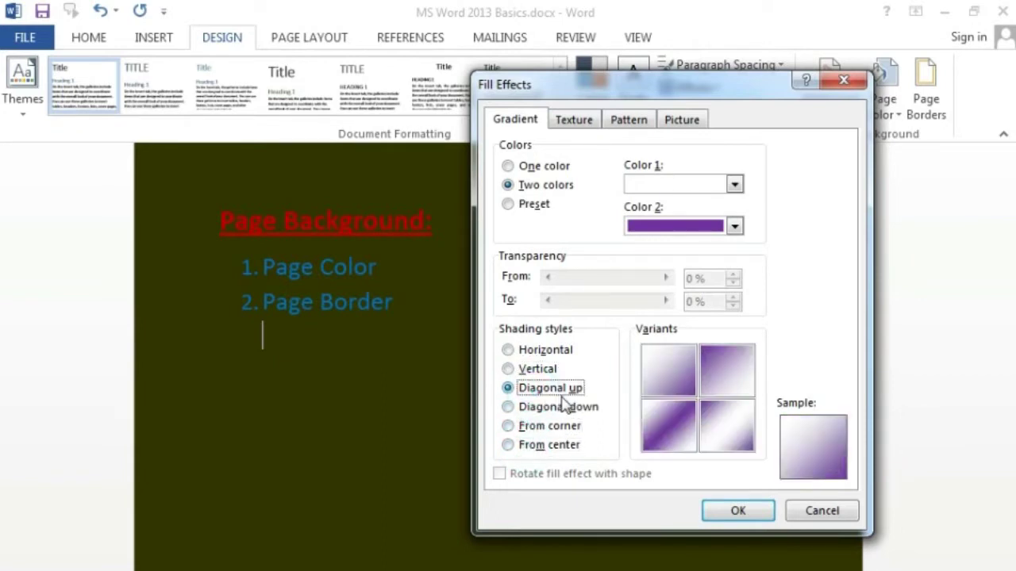
click(556, 406)
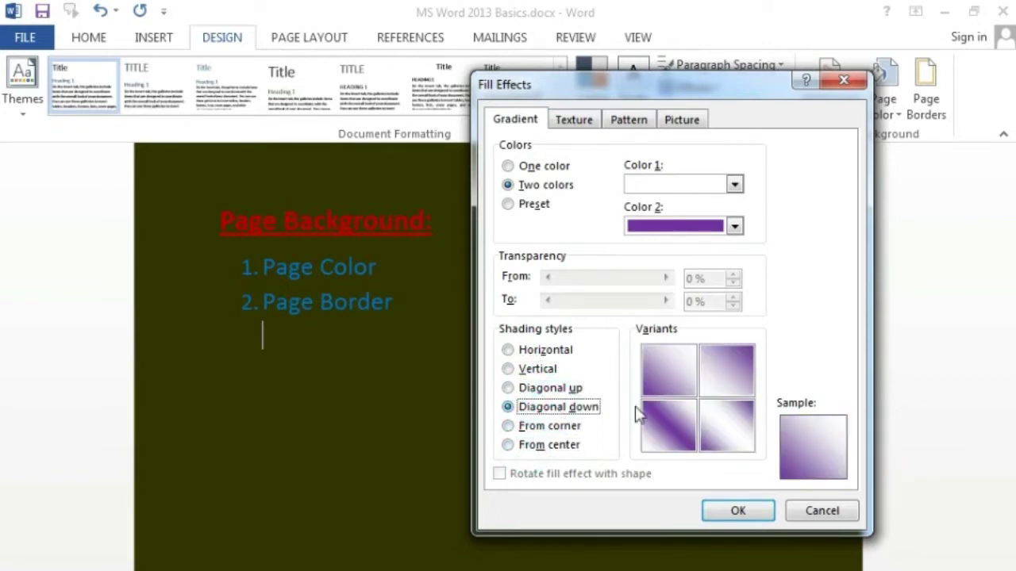
click(669, 375)
click(722, 511)
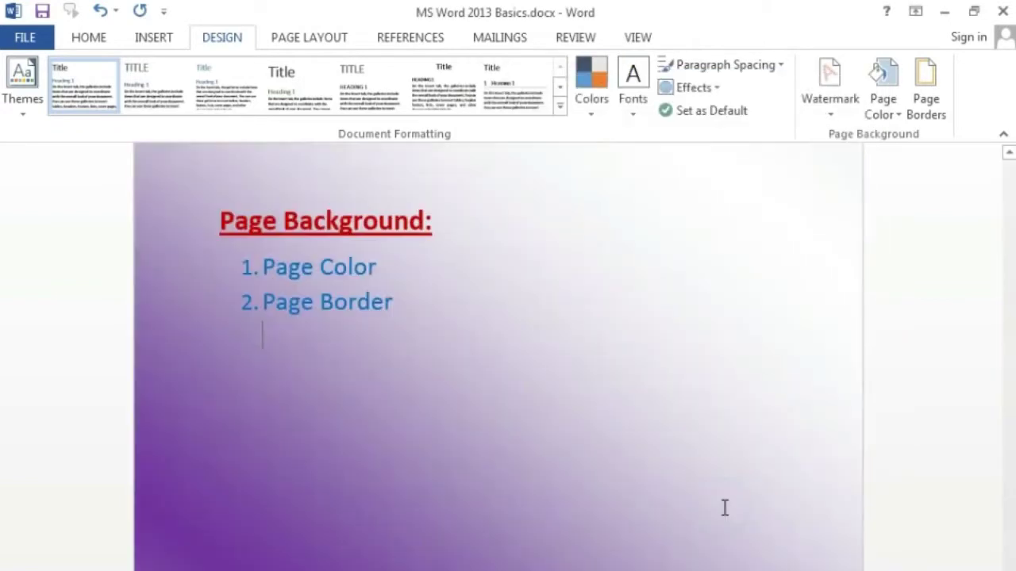
- Scroll back to the top of page 1 and place the cursor after 'Page Border'
scroll(698, 406, up, 2)
scroll(698, 406, down, 1)
scroll(699, 406, down, 3)
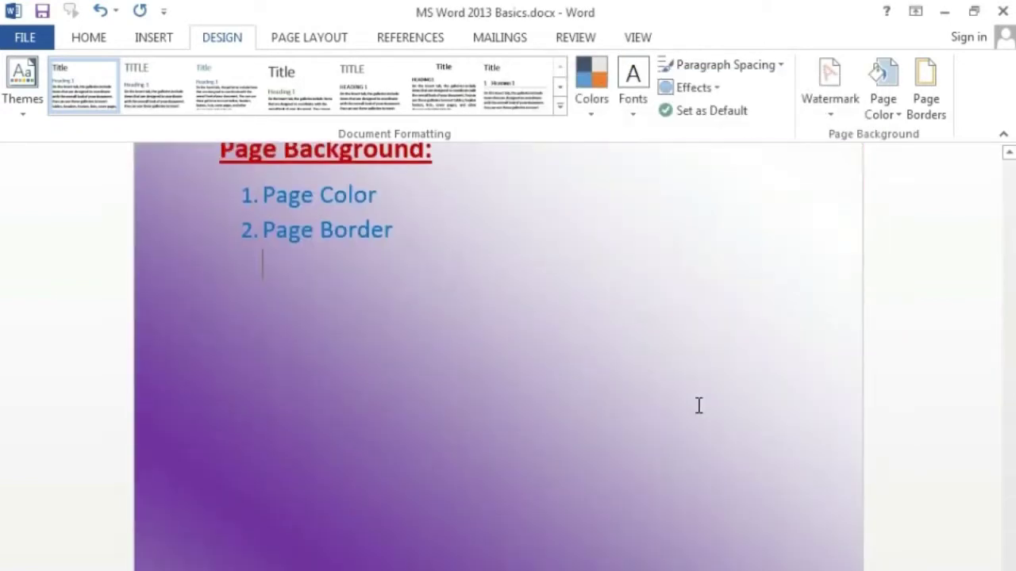
scroll(699, 407, down, 5)
scroll(699, 407, down, 5)
scroll(698, 408, down, 5)
scroll(698, 408, down, 5)
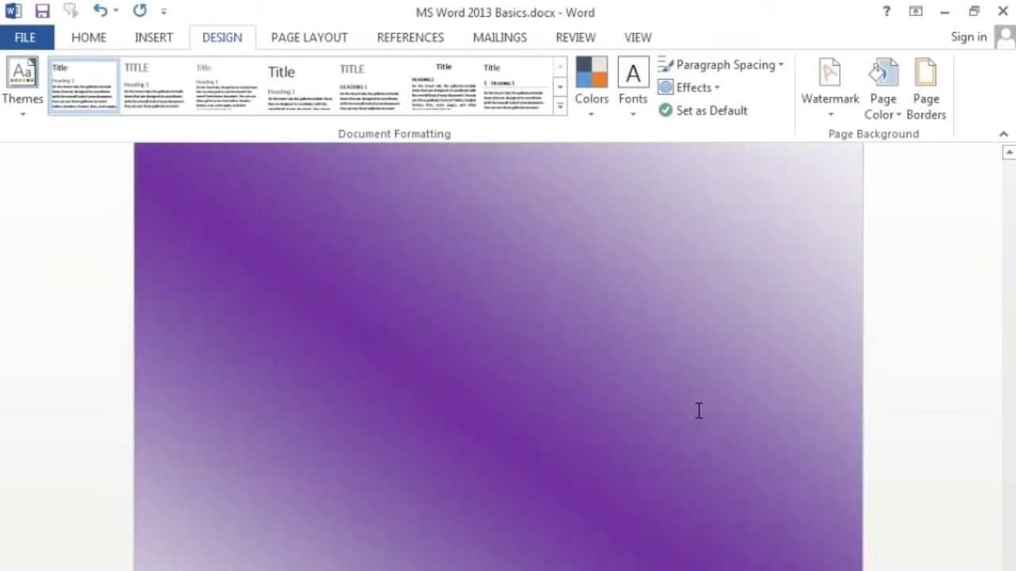
scroll(699, 411, down, 5)
scroll(699, 411, up, 5)
scroll(698, 411, up, 5)
scroll(698, 411, up, 5)
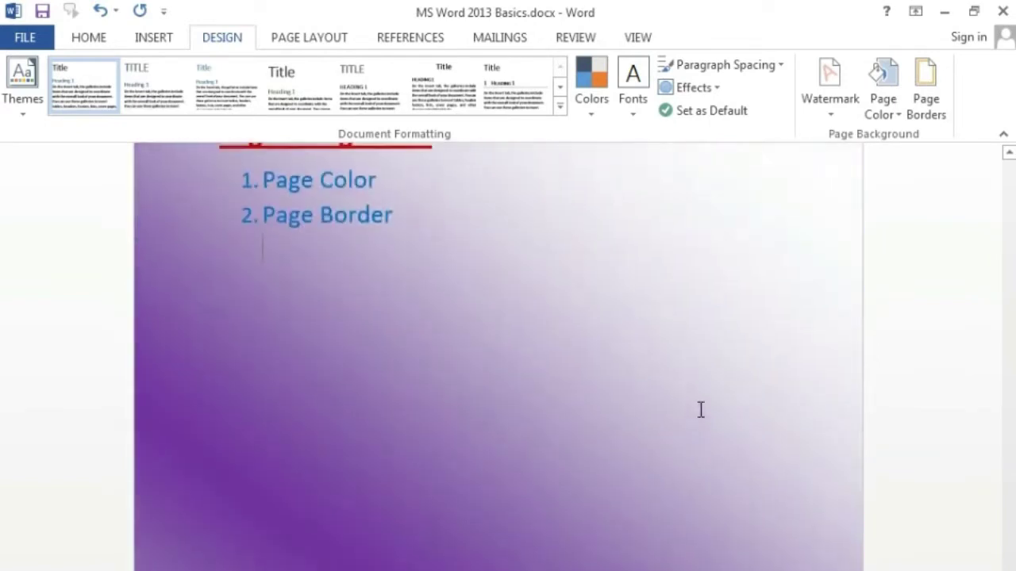
scroll(698, 411, up, 2)
click(538, 301)
- Pick the Late Sunset preset gradient in Fill Effects after trying Daybreak and Ocean
click(883, 95)
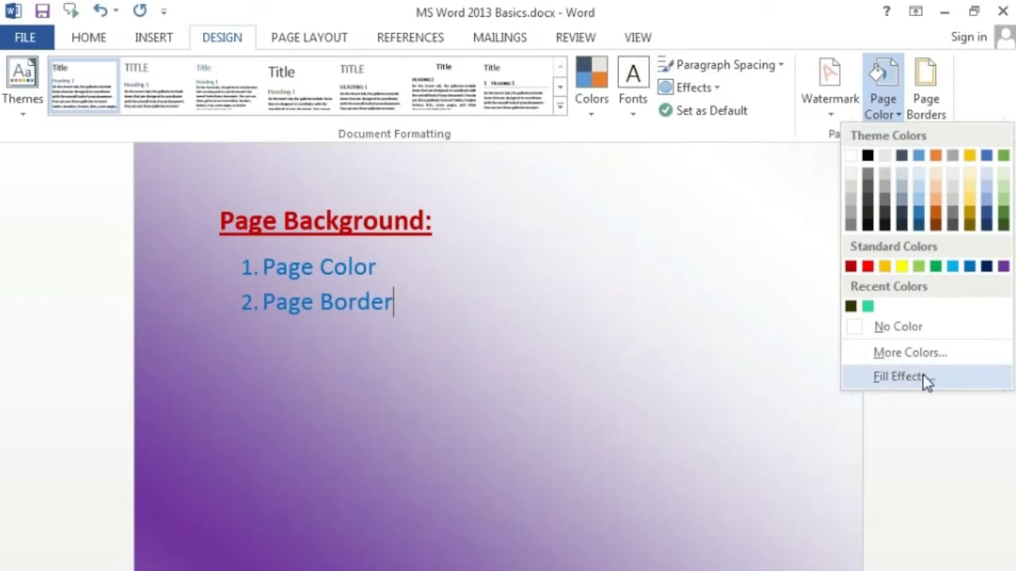
click(927, 379)
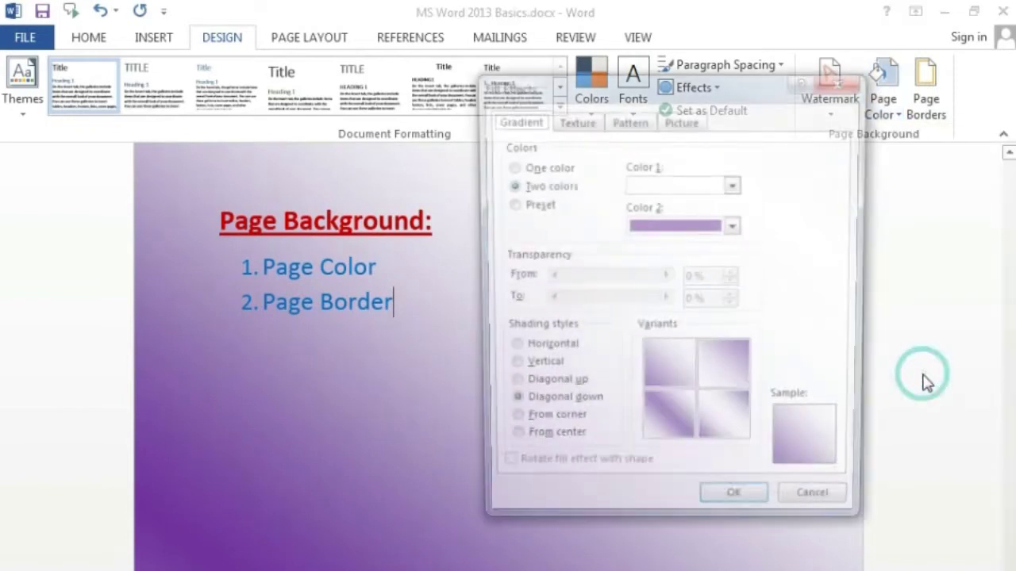
click(529, 216)
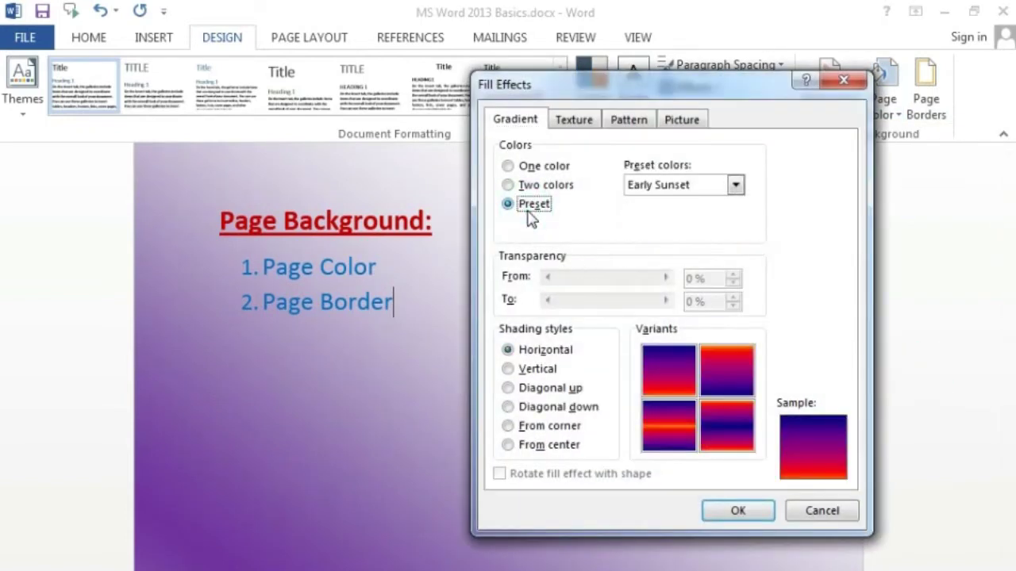
click(710, 187)
click(709, 220)
click(708, 186)
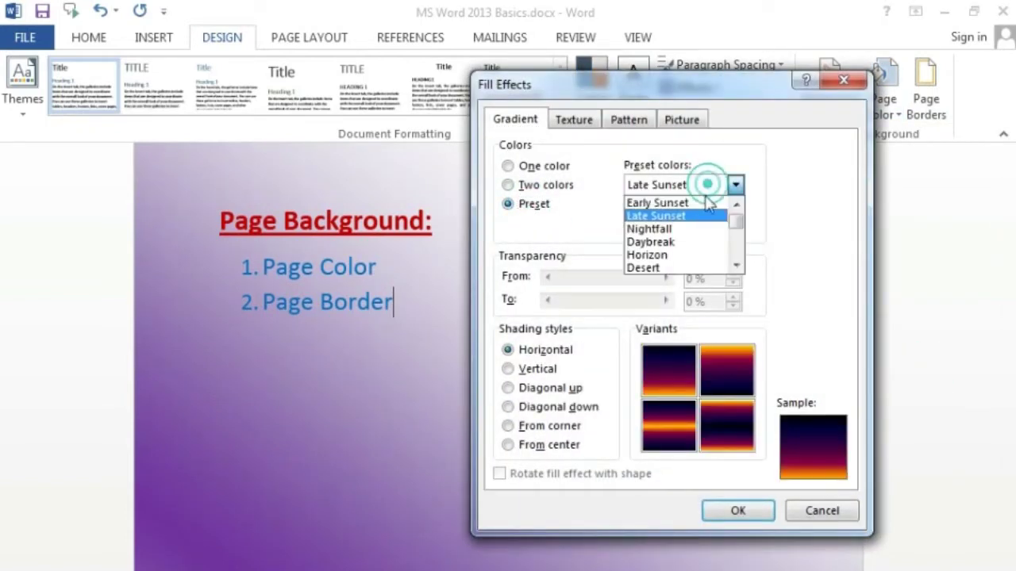
click(675, 241)
click(697, 192)
scroll(699, 238, down, 1)
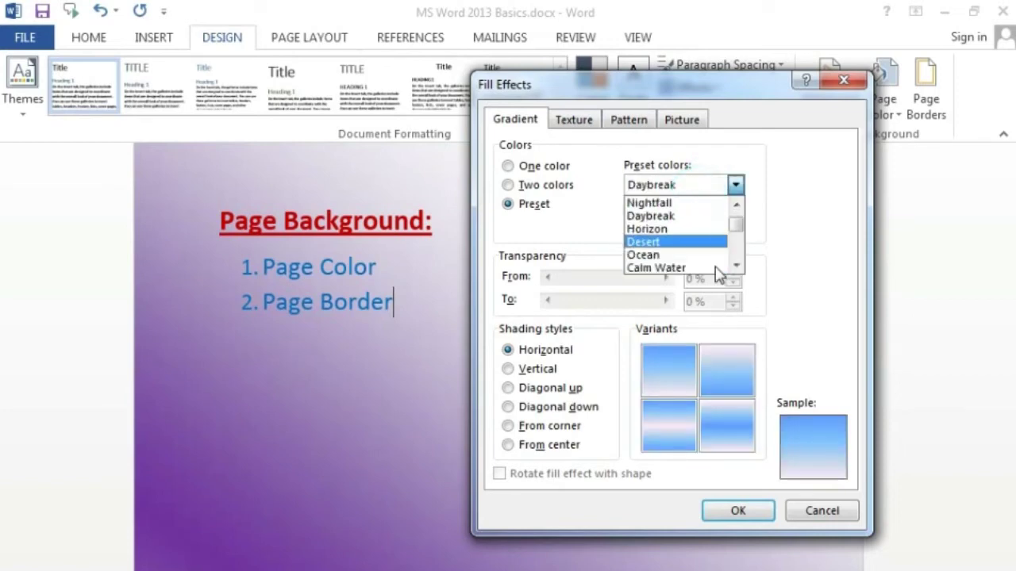
click(703, 255)
click(695, 184)
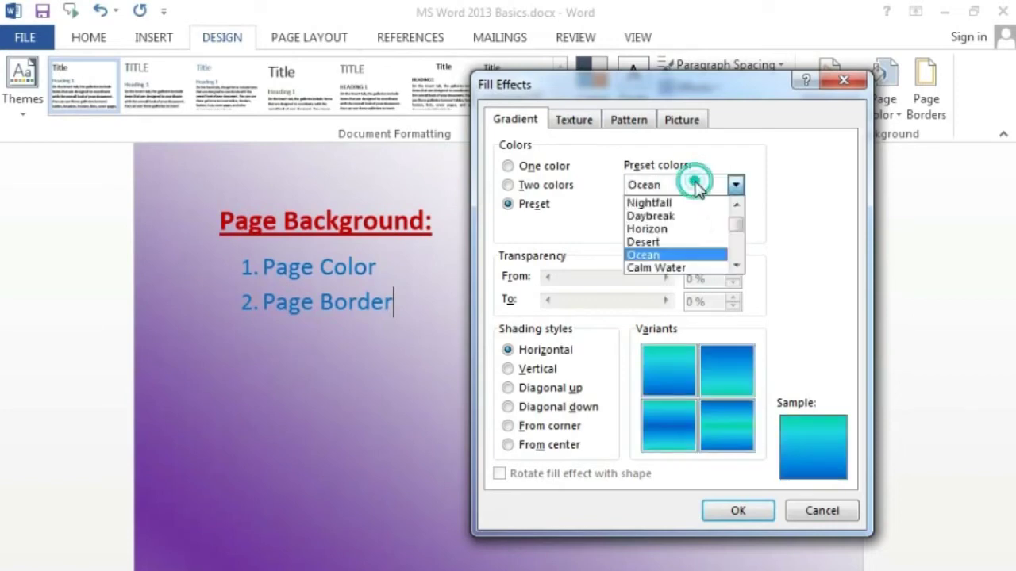
scroll(694, 227, up, 1)
click(687, 222)
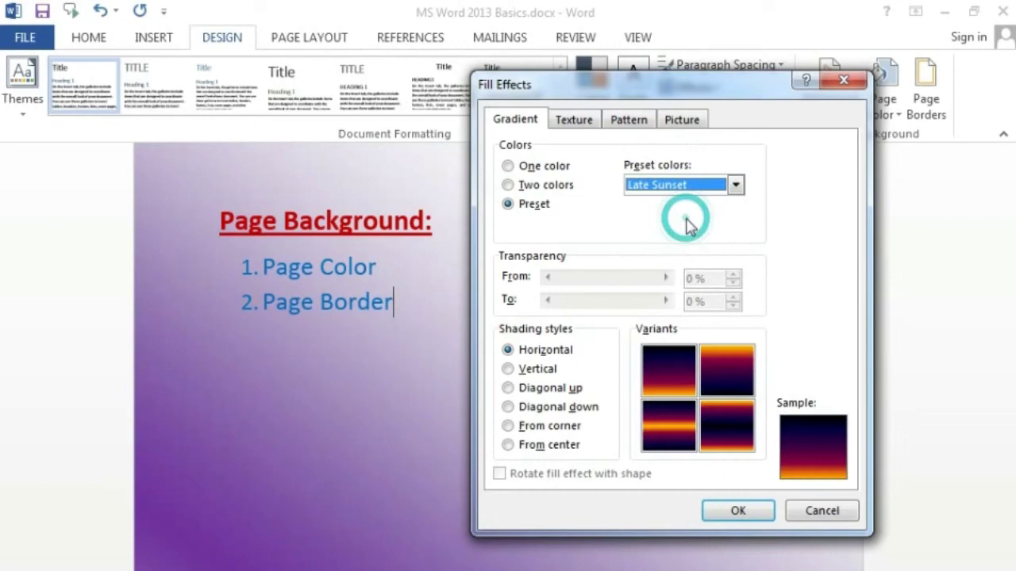
- Use Vertical shading with the top-right variant and apply the Late Sunset gradient
click(719, 376)
click(532, 371)
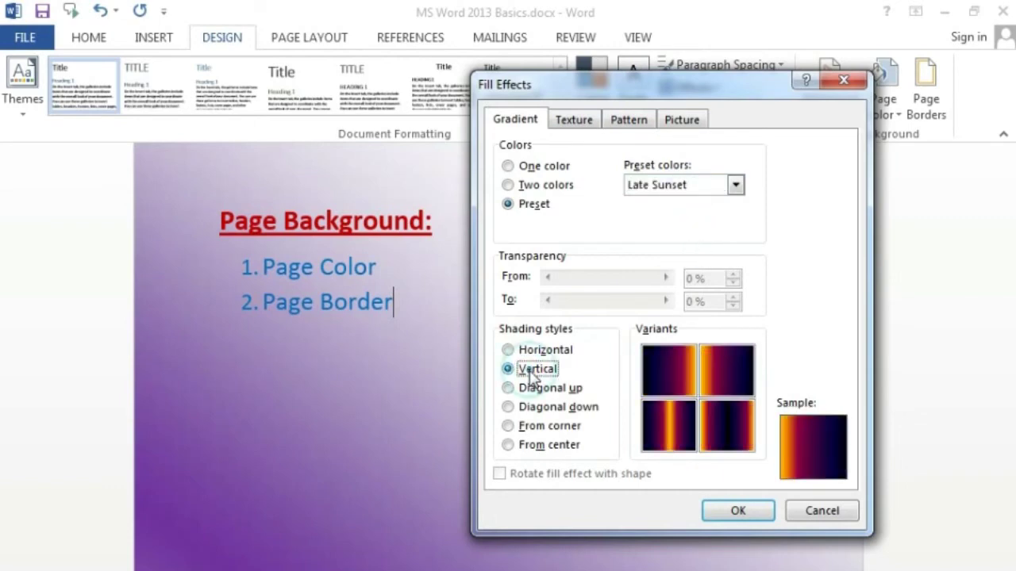
click(682, 428)
click(727, 377)
click(742, 510)
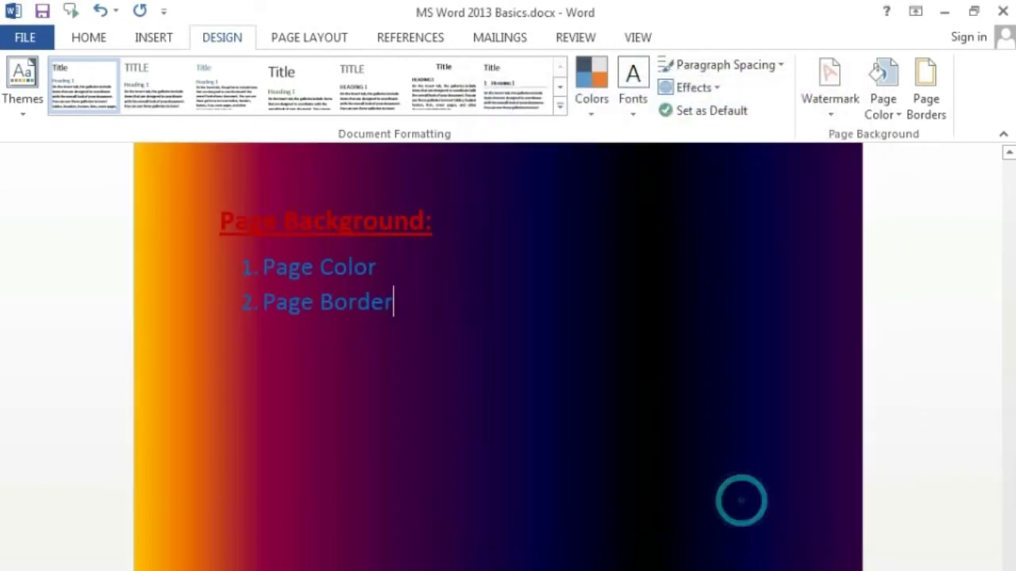
scroll(648, 401, up, 3)
scroll(649, 402, down, 3)
scroll(497, 357, down, 2)
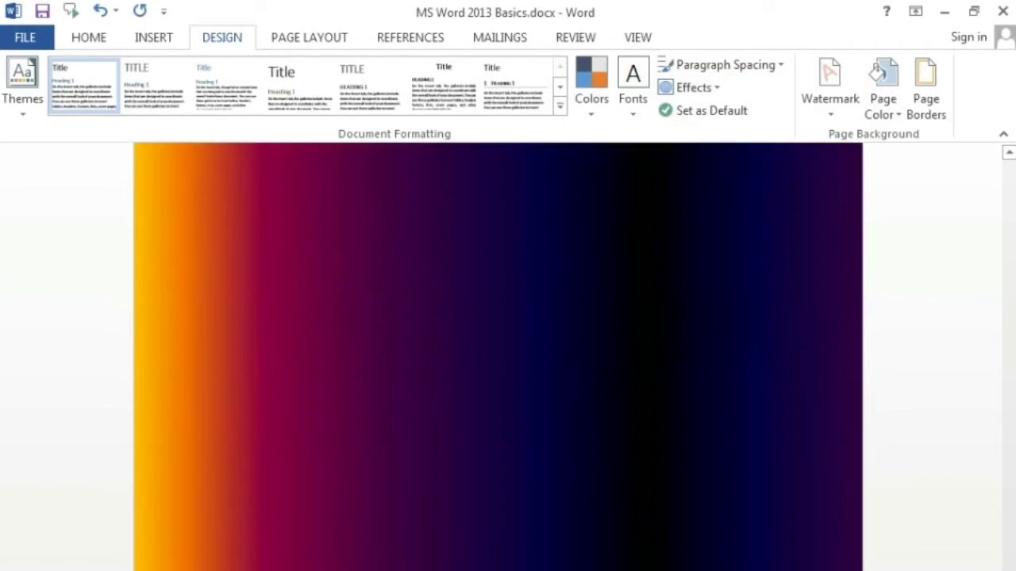
- Choose White marble on the Fill Effects Texture tab and apply it to the page
click(889, 125)
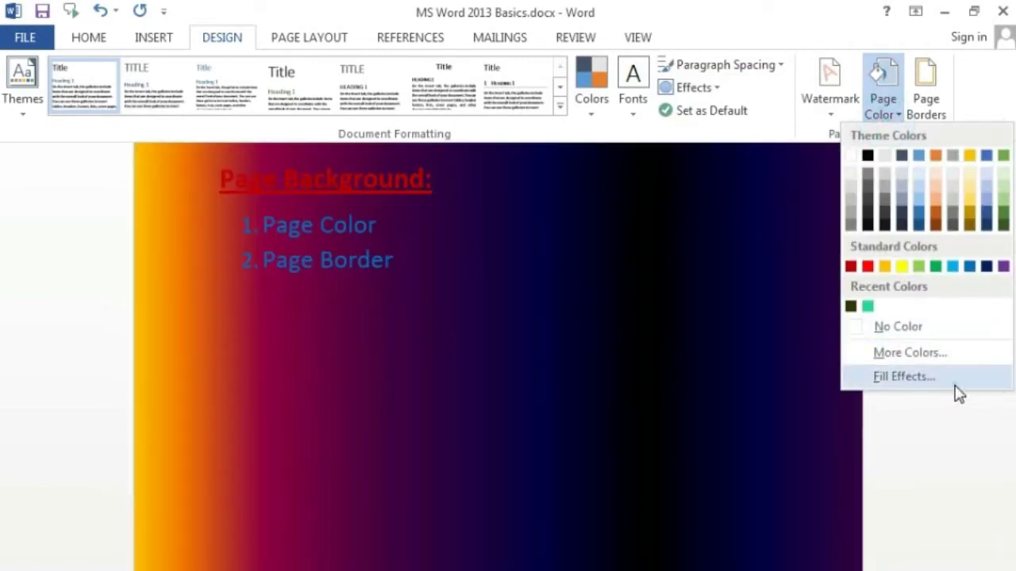
click(956, 387)
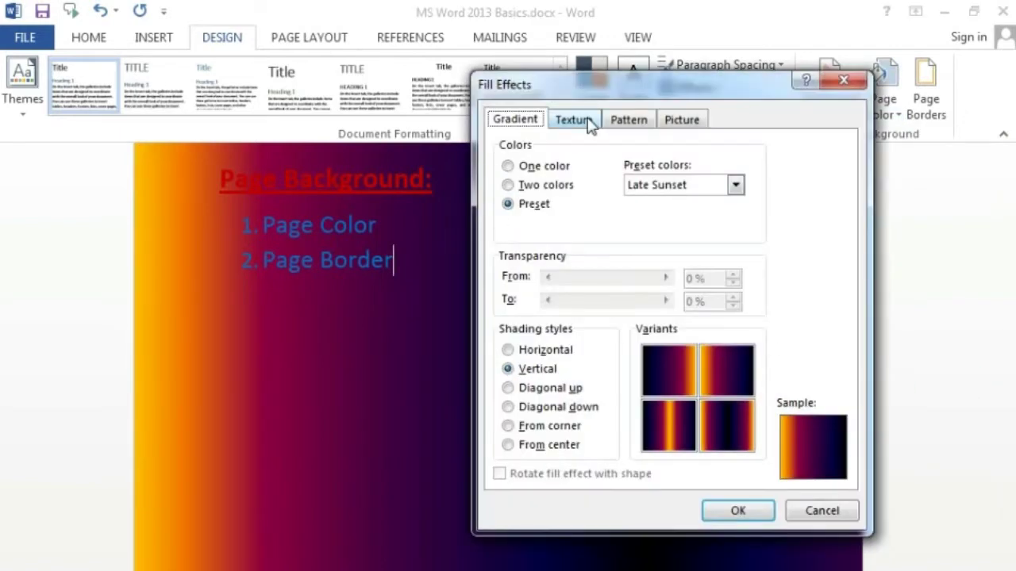
click(588, 121)
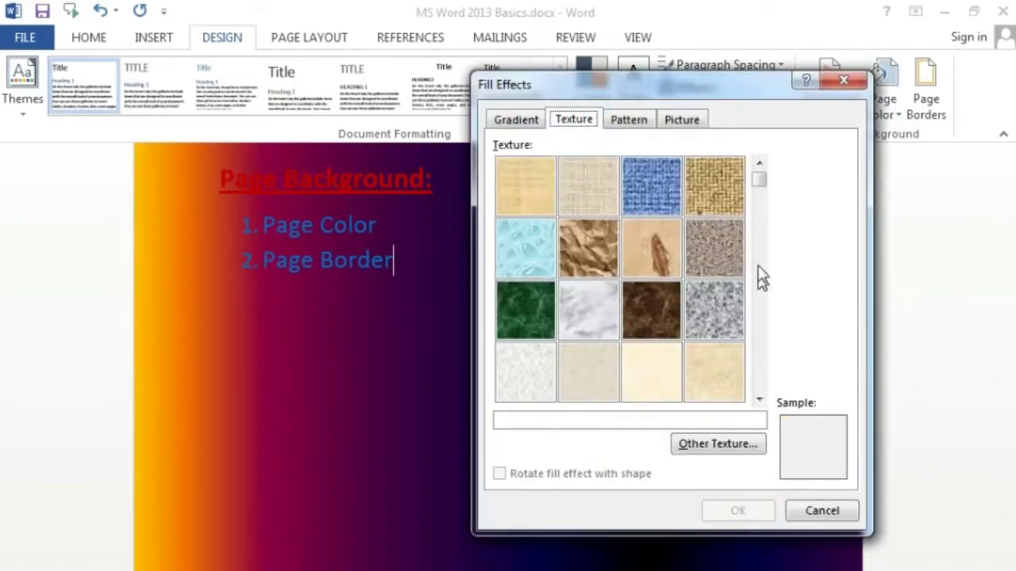
drag(760, 179, 772, 358)
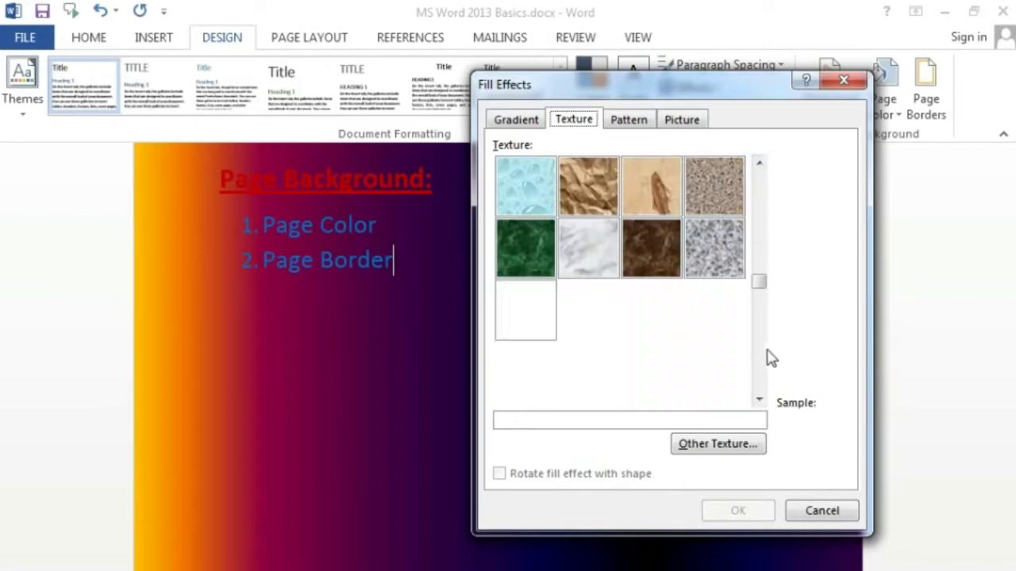
click(597, 266)
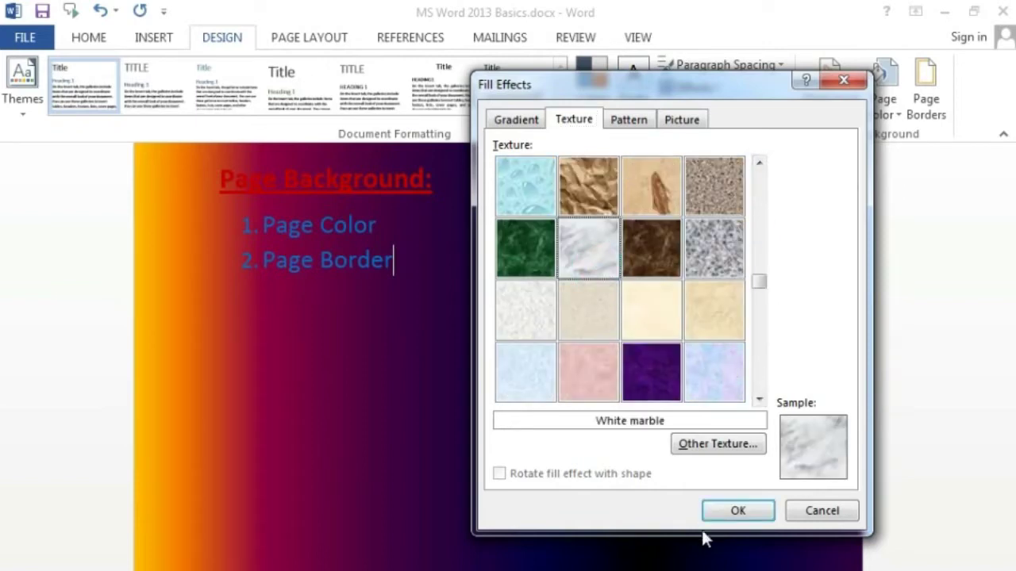
click(735, 510)
scroll(671, 406, up, 3)
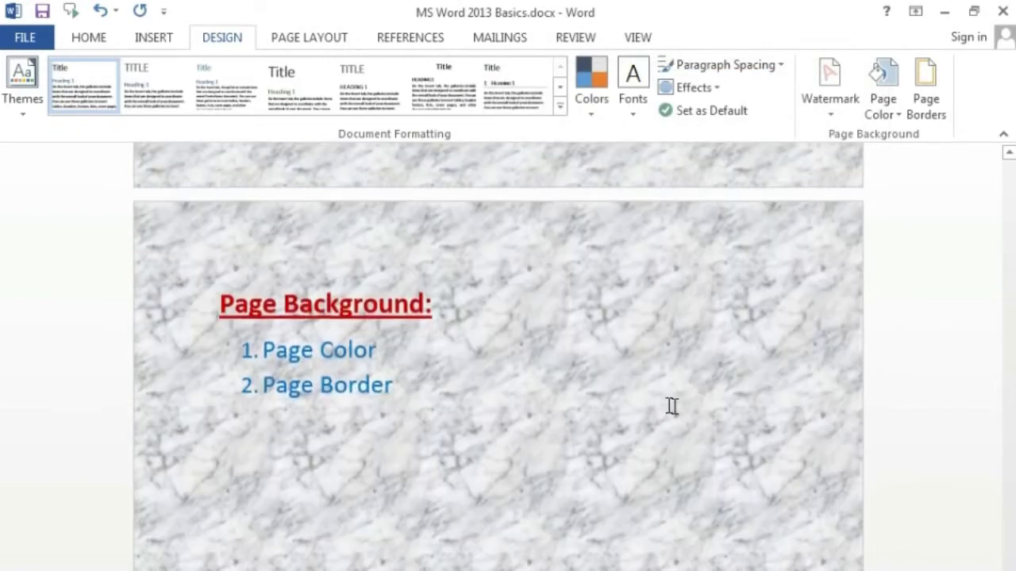
scroll(537, 415, down, 3)
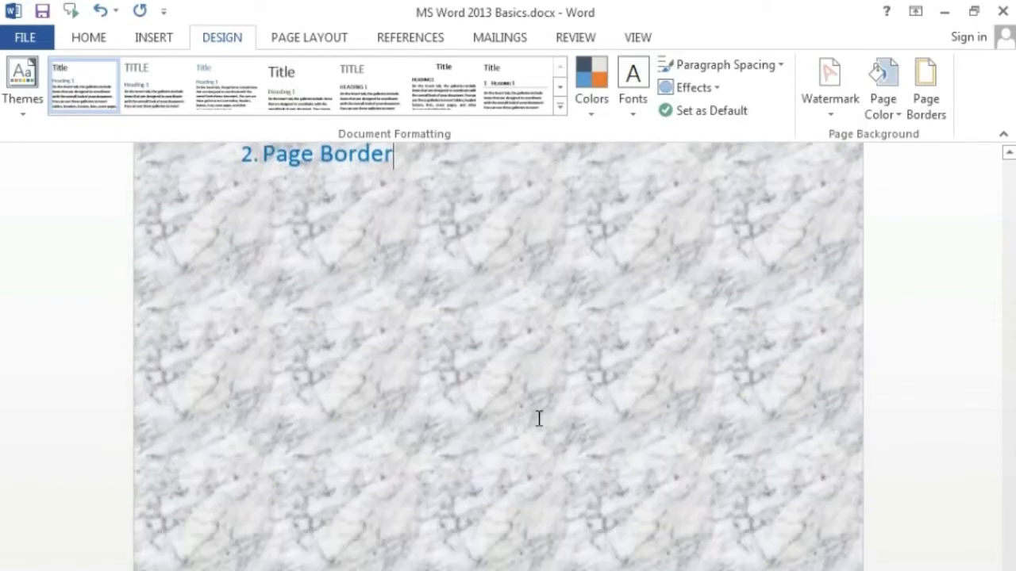
scroll(555, 415, down, 3)
scroll(674, 419, down, 3)
scroll(676, 421, down, 5)
- Open the Pattern fills and try the Large grid, Small grid and Diagonal brick patterns
scroll(671, 420, up, 5)
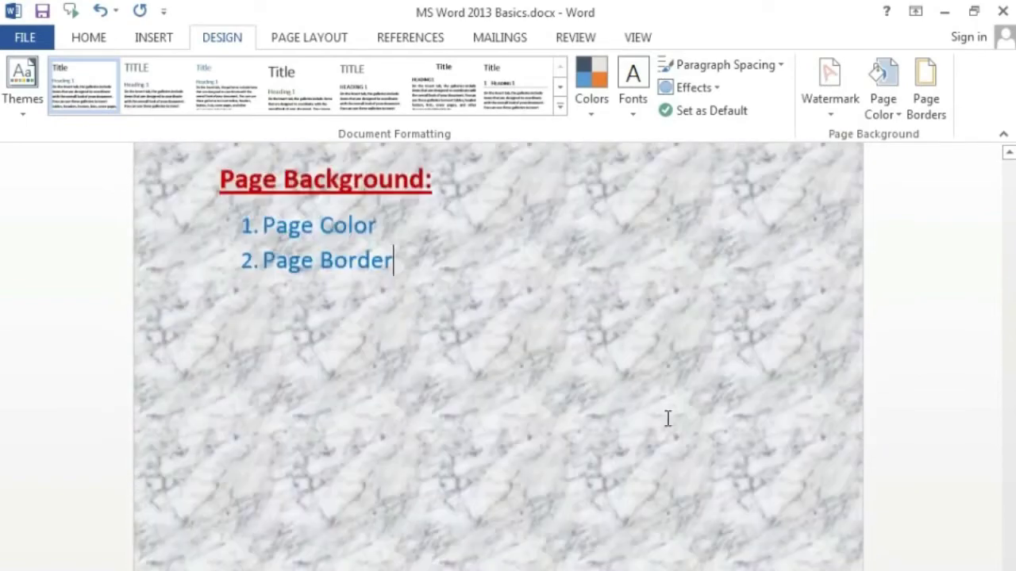
scroll(488, 385, up, 2)
scroll(488, 385, up, 3)
click(879, 127)
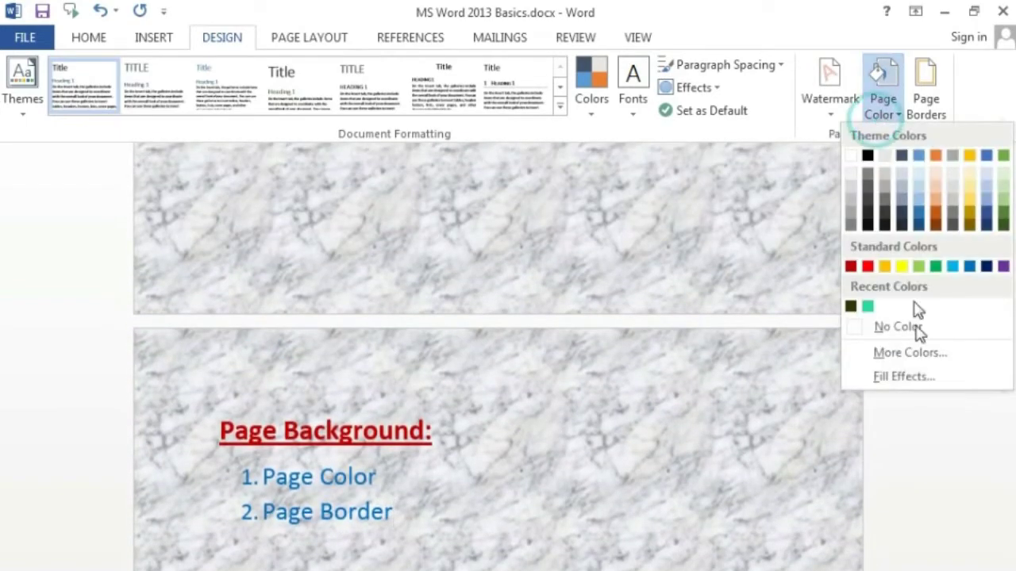
click(879, 373)
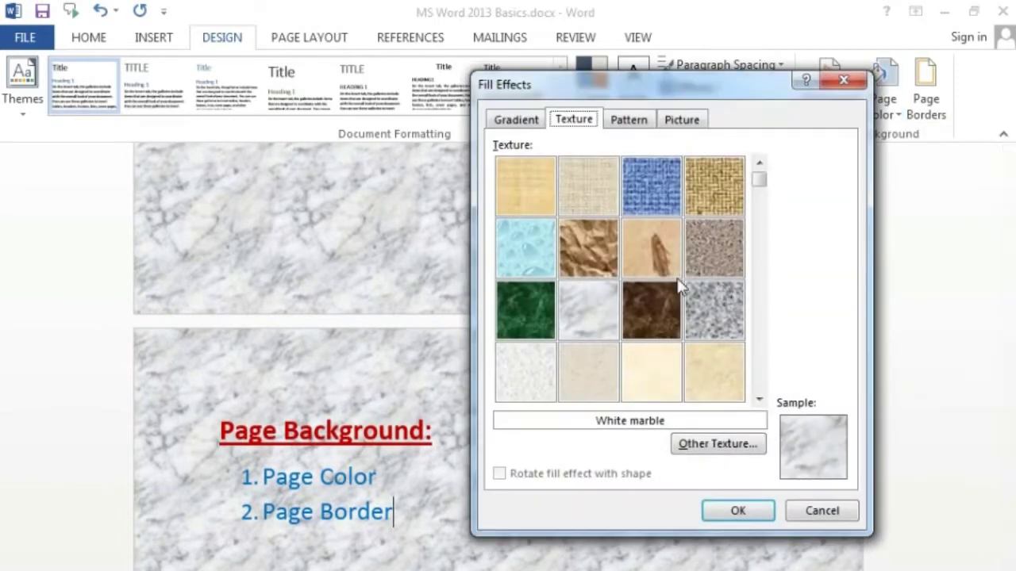
click(628, 121)
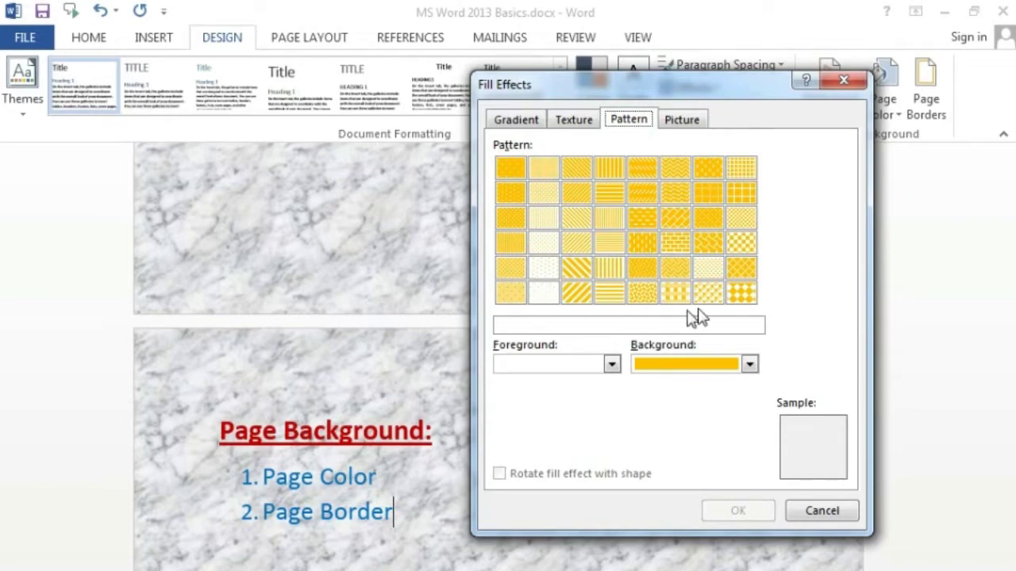
click(741, 197)
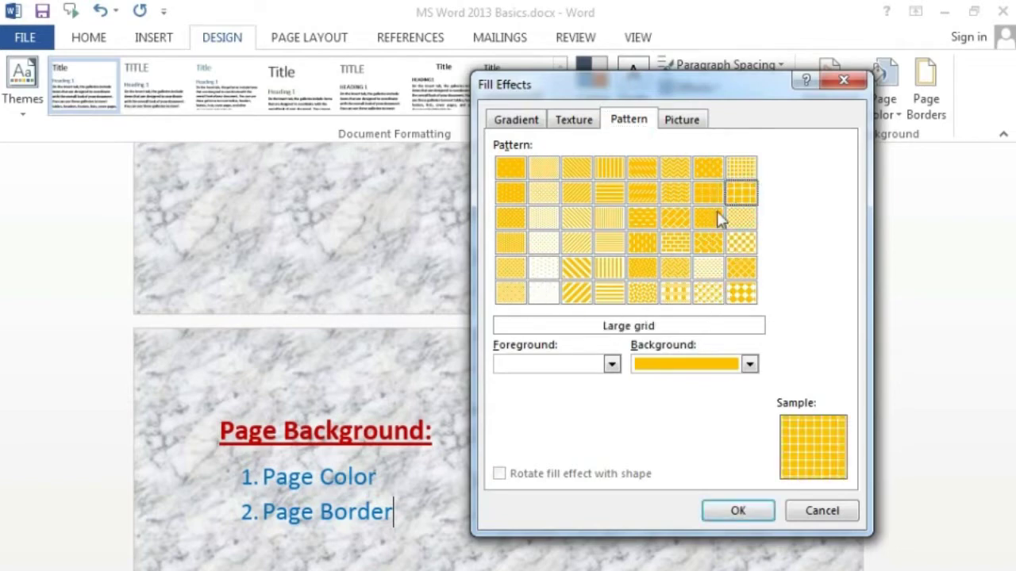
click(742, 173)
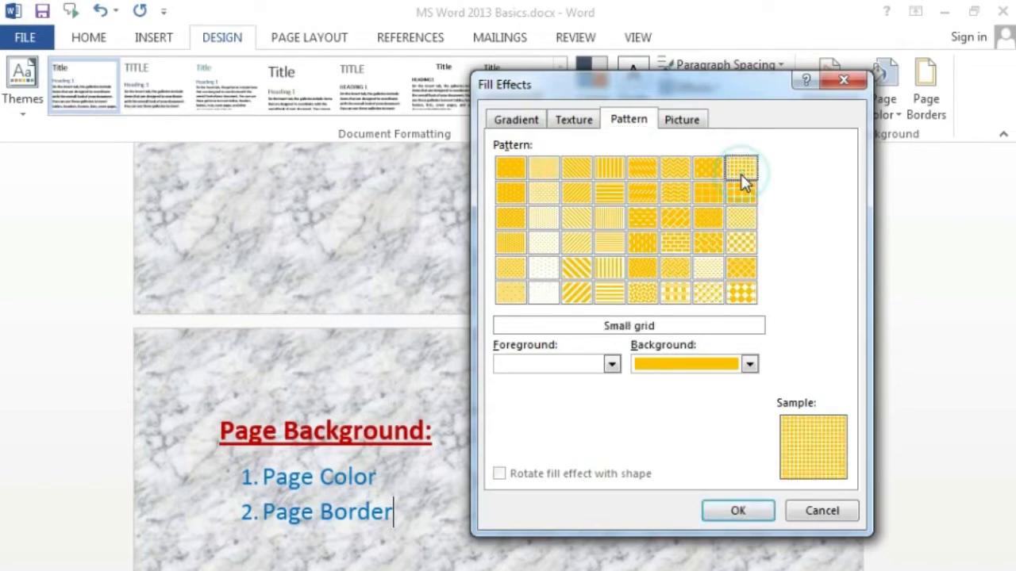
click(664, 222)
- Apply the Large grid pattern with a dark red foreground on a gold background
click(709, 363)
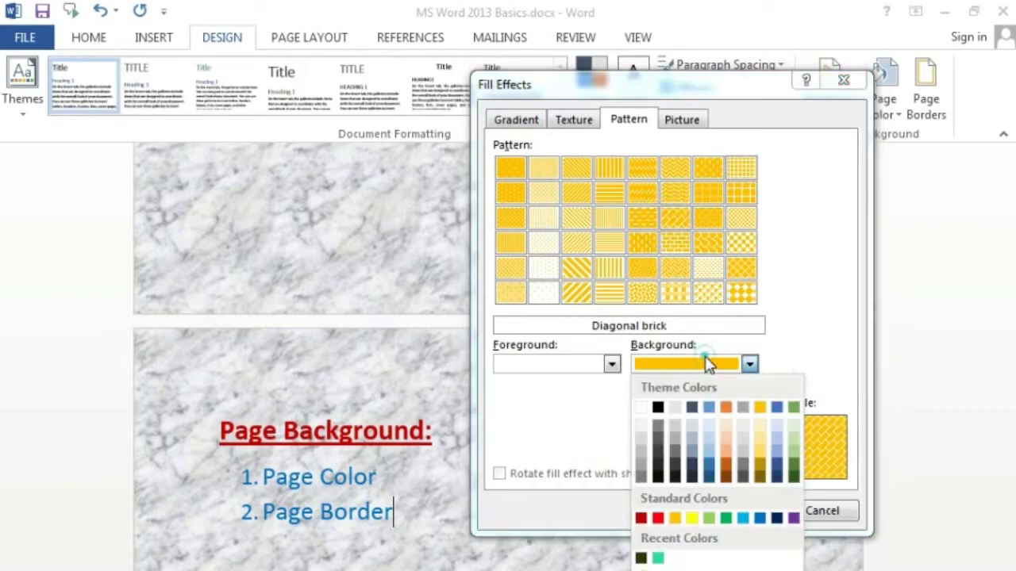
click(612, 363)
click(612, 362)
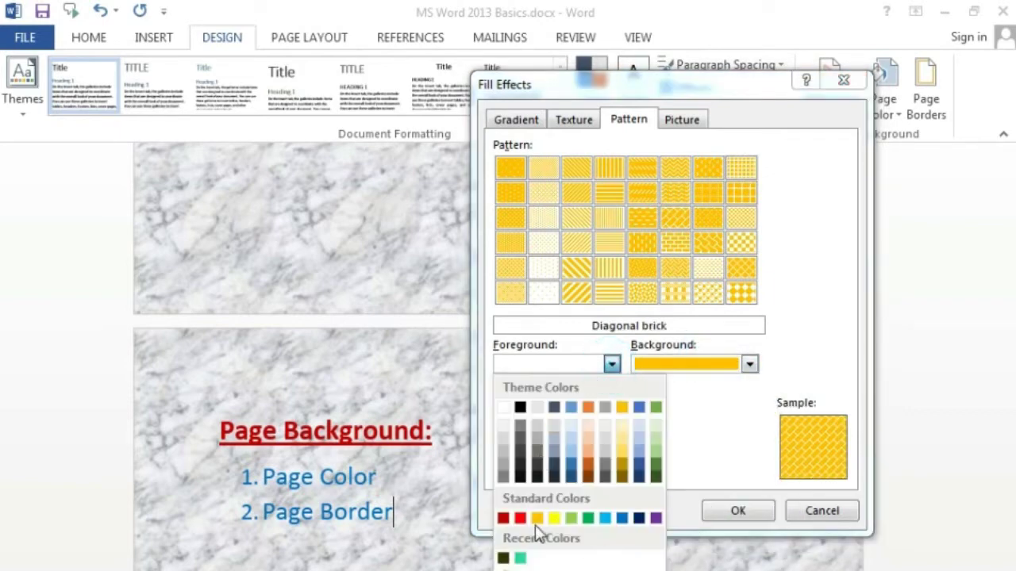
click(504, 519)
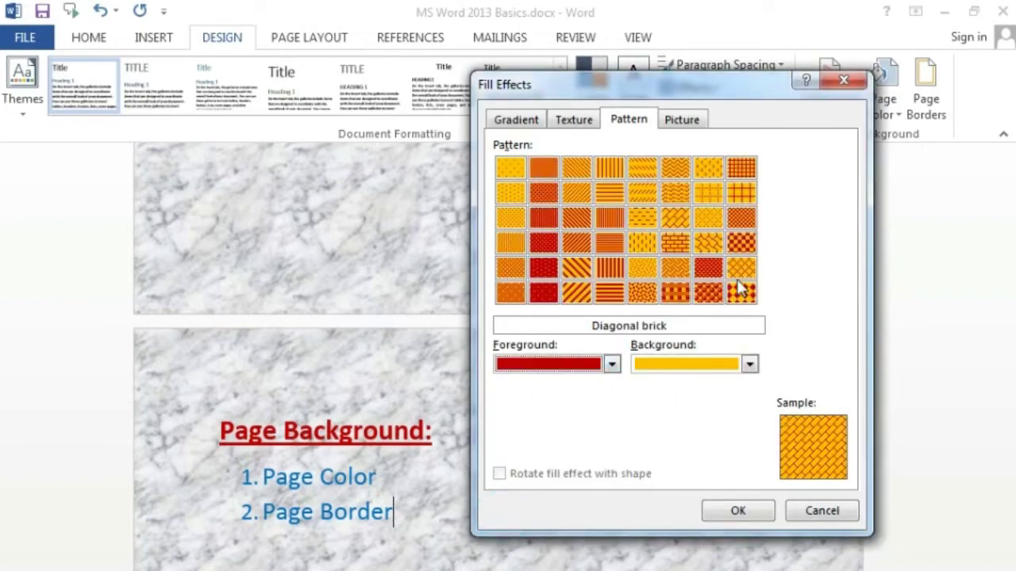
click(743, 167)
click(742, 192)
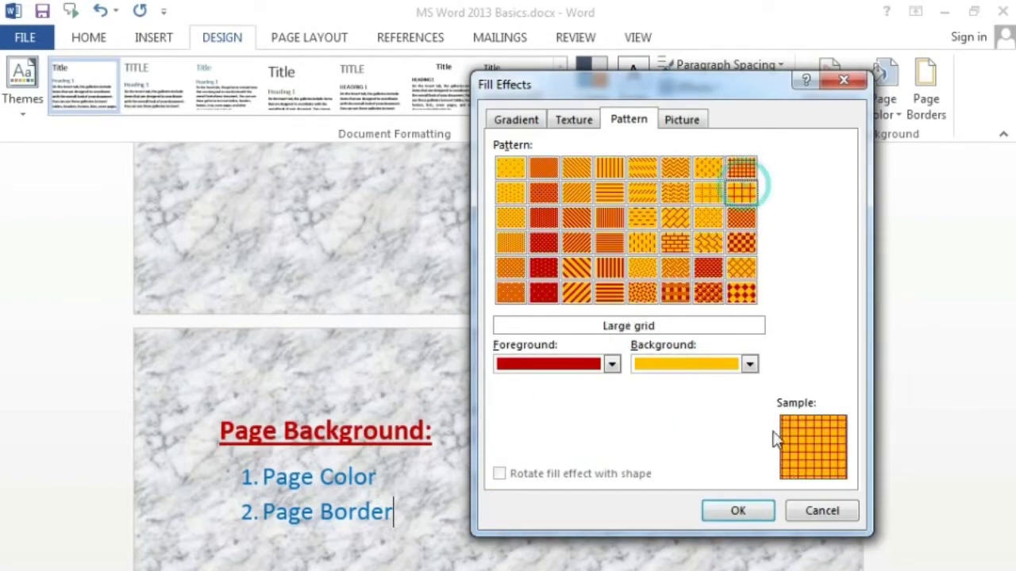
click(738, 511)
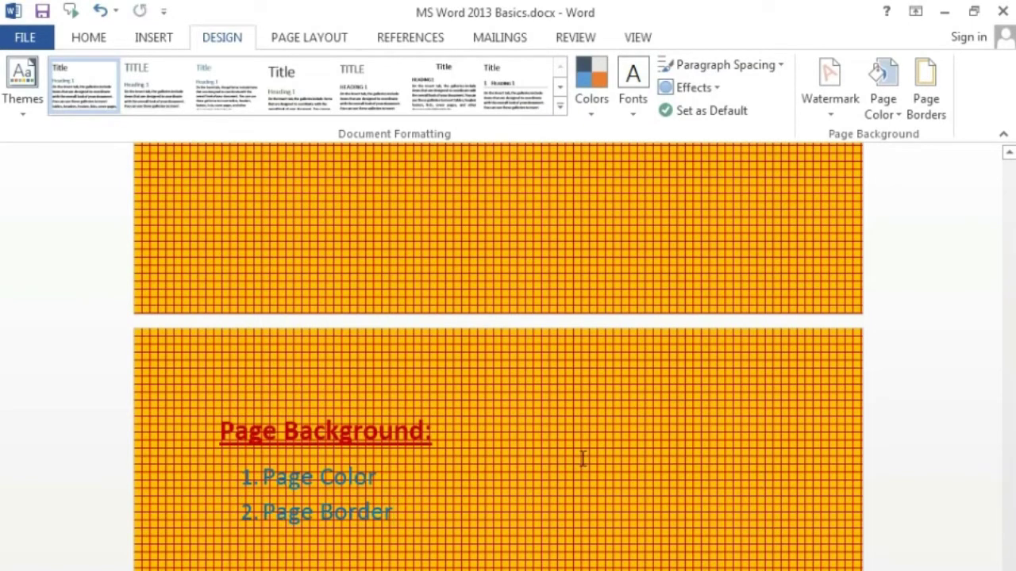
- Look at the Picture options in Fill Effects and cancel without changes
scroll(557, 469, down, 3)
click(555, 469)
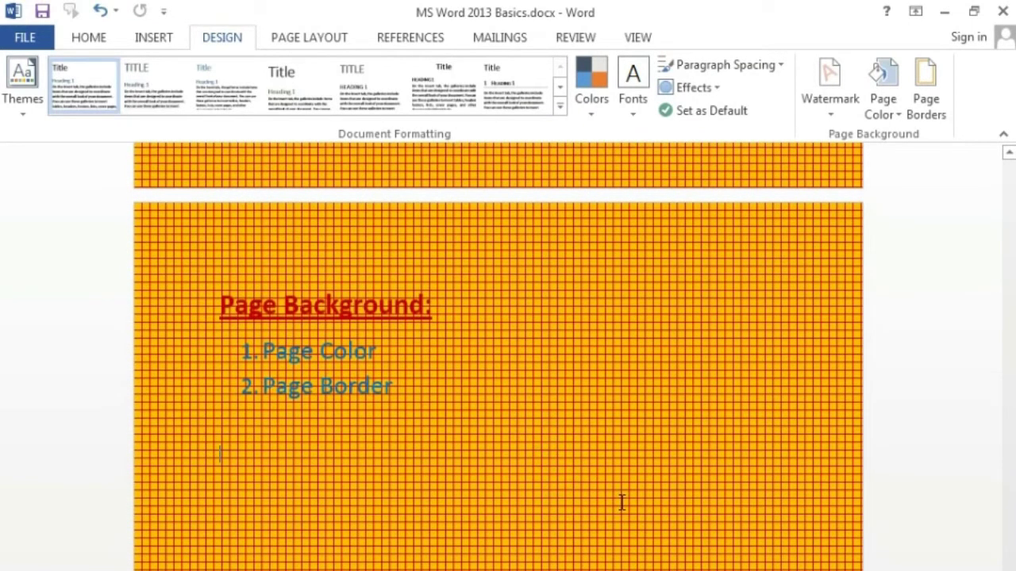
scroll(622, 501, down, 2)
click(881, 105)
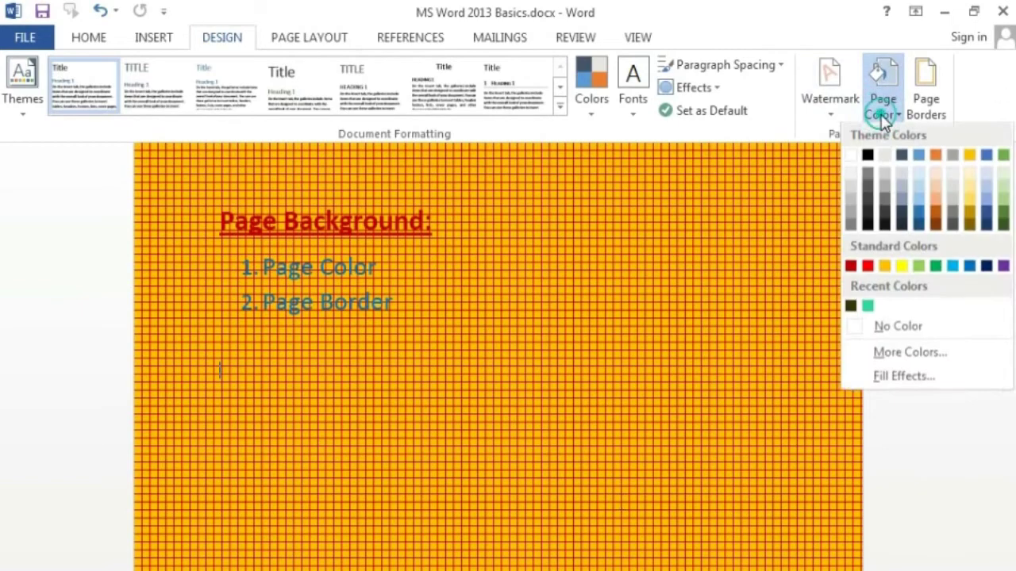
click(901, 372)
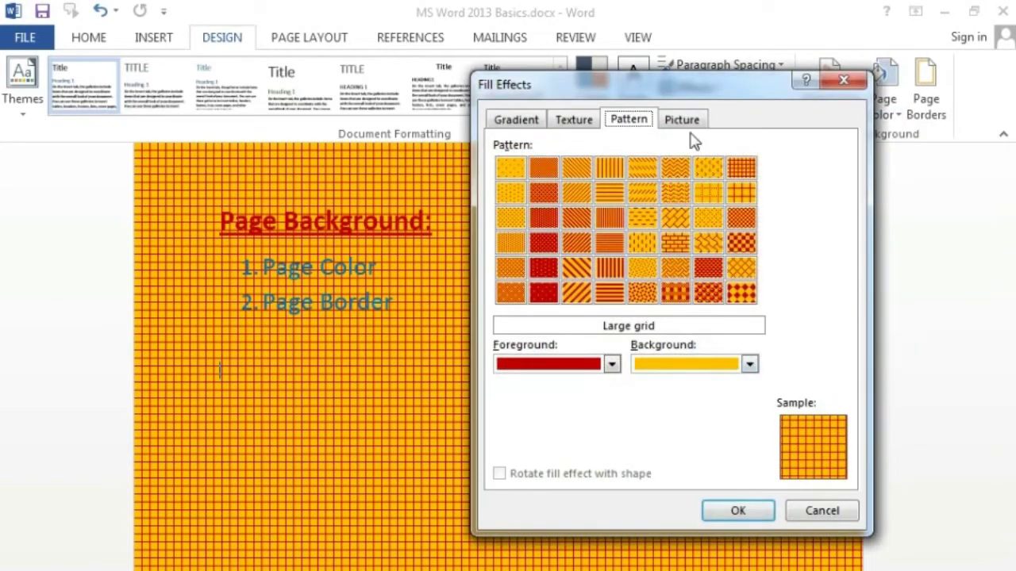
click(684, 126)
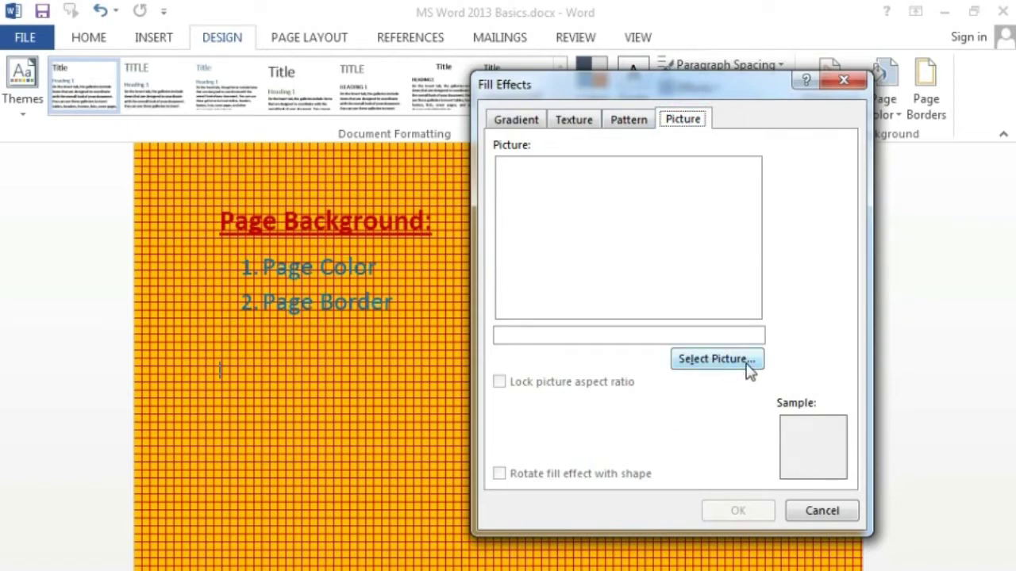
click(824, 520)
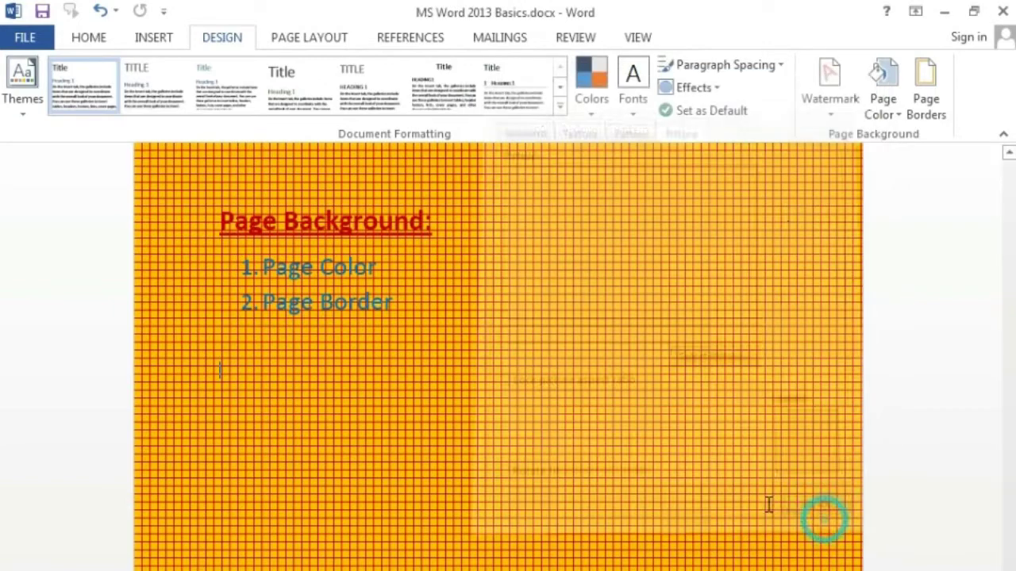
- Set Page Color to No Color and dismiss the antivirus notification
click(885, 116)
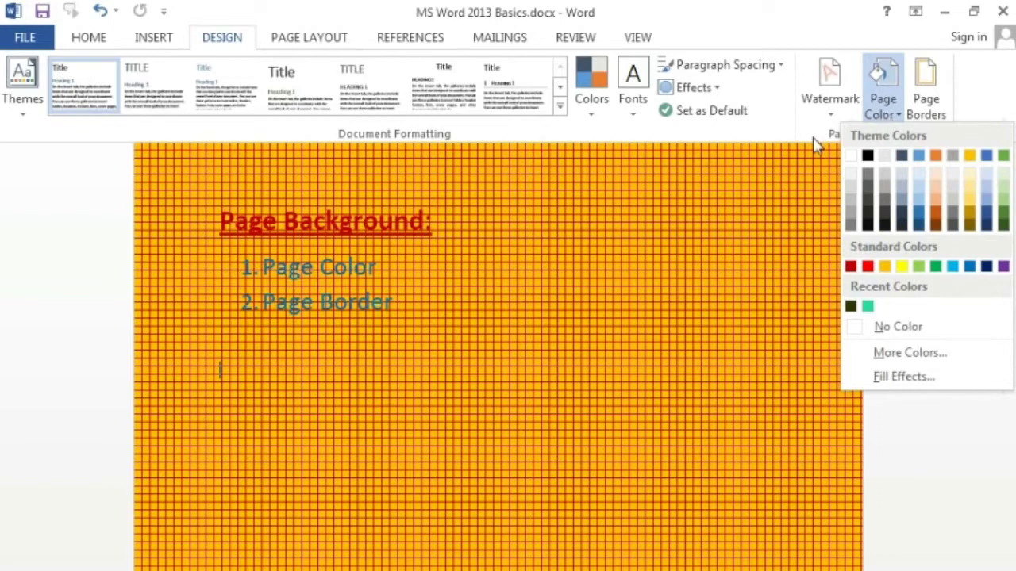
click(924, 328)
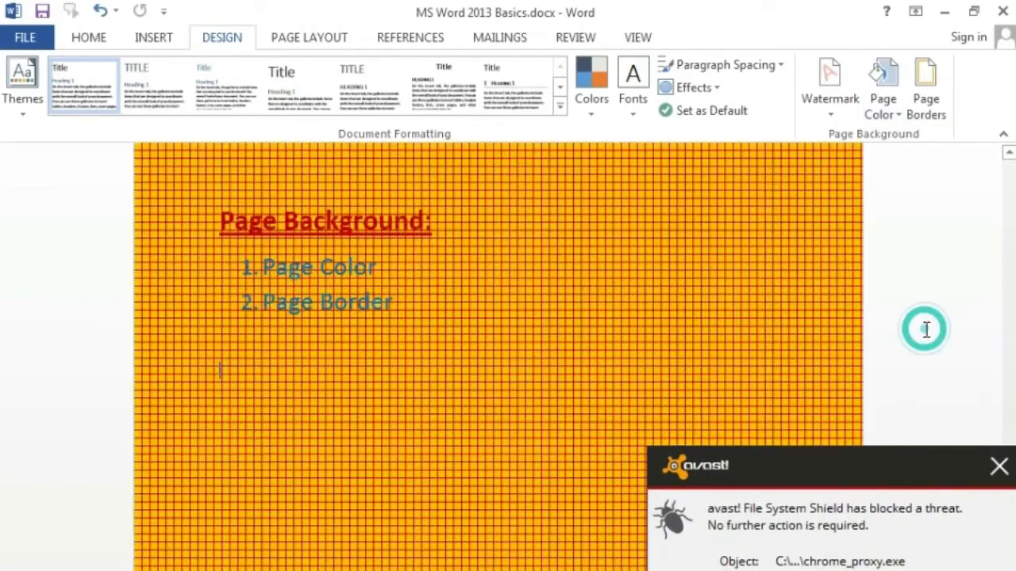
click(999, 468)
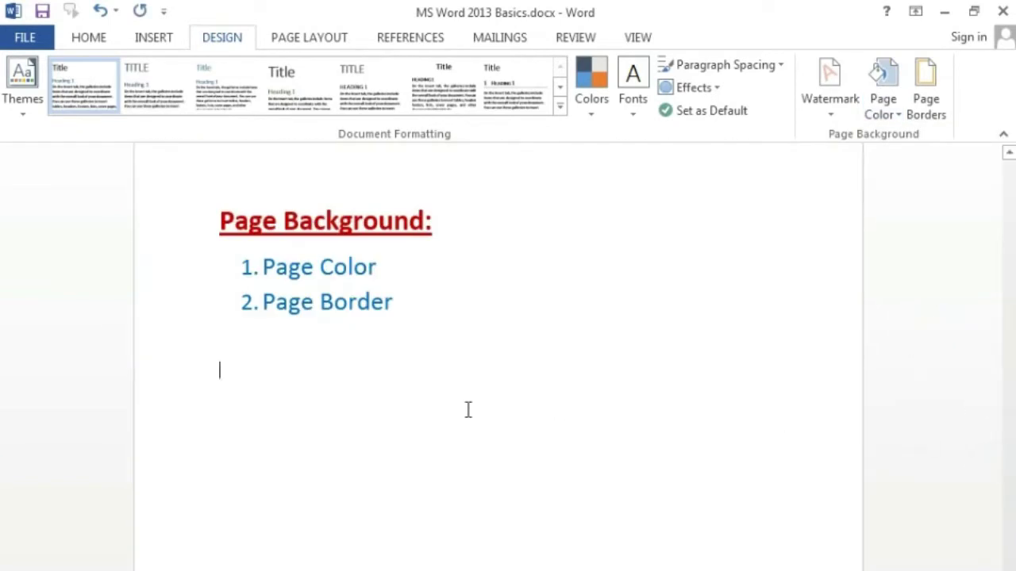
scroll(469, 410, up, 2)
click(523, 410)
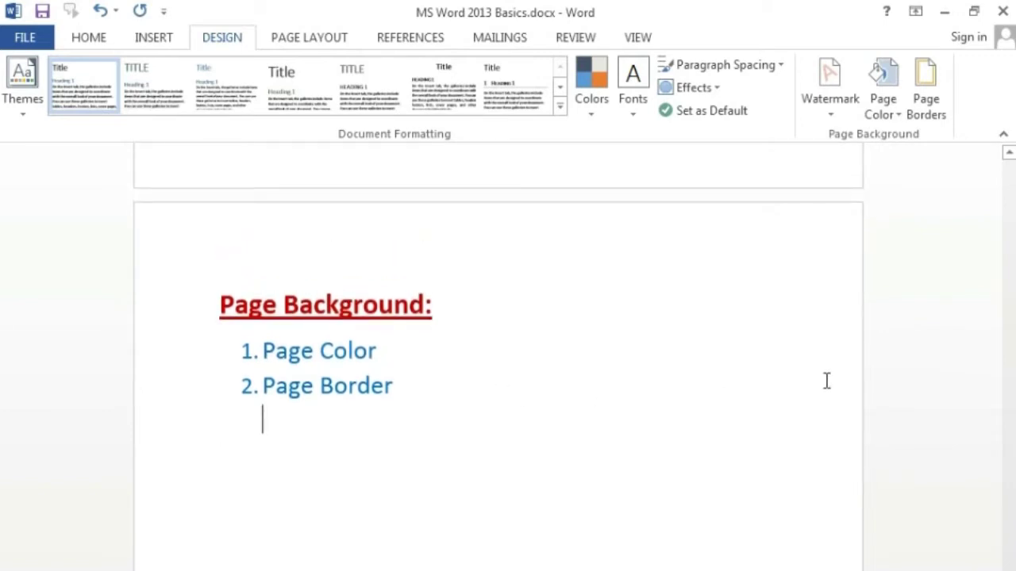
click(925, 98)
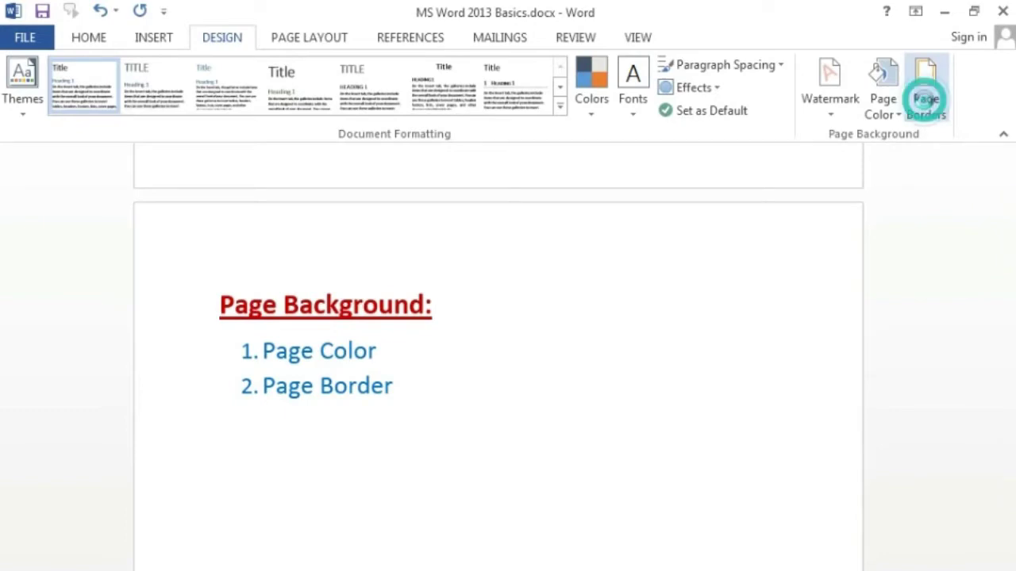
drag(388, 158, 599, 134)
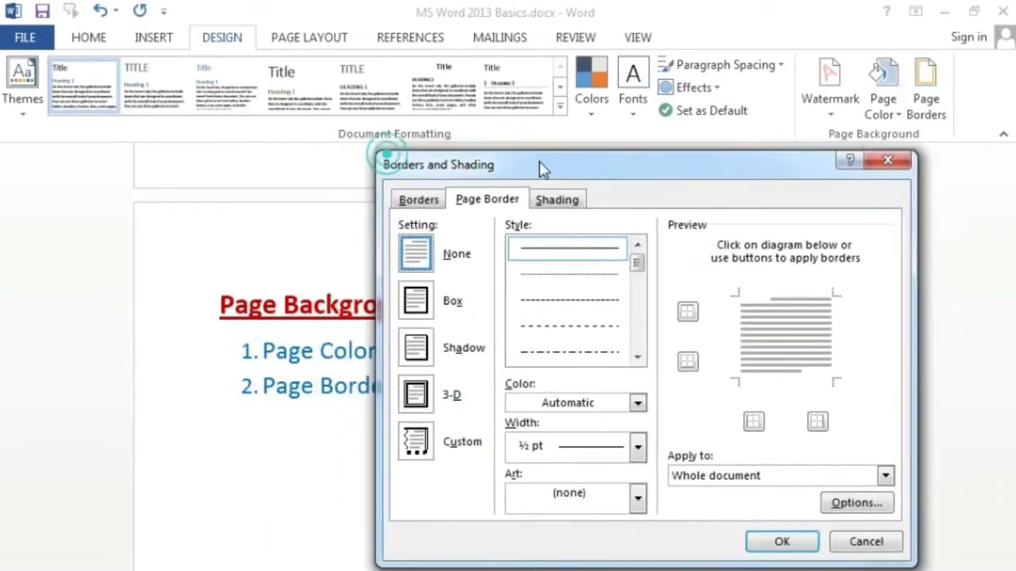
click(485, 170)
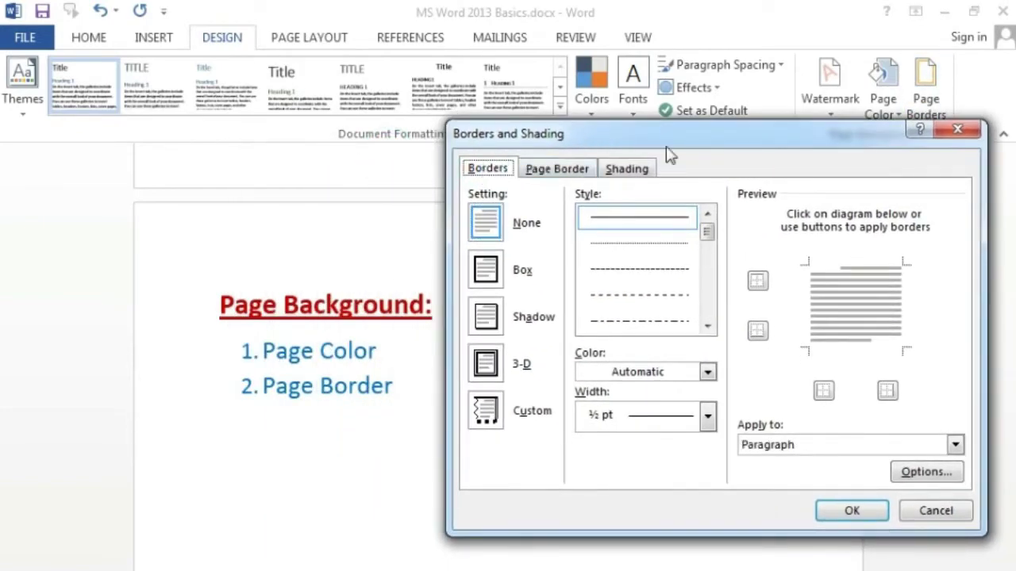
drag(678, 135, 656, 115)
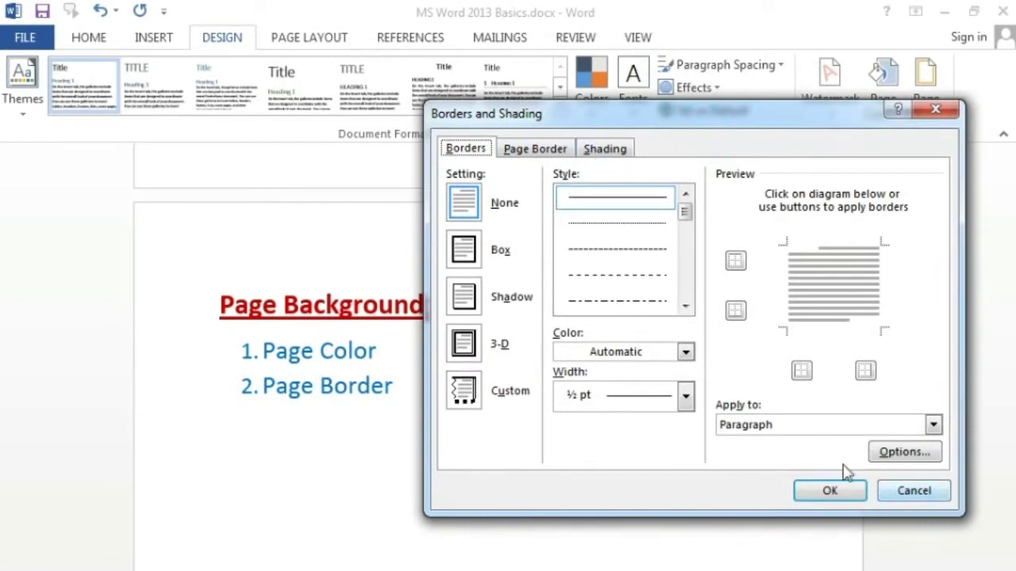
click(466, 251)
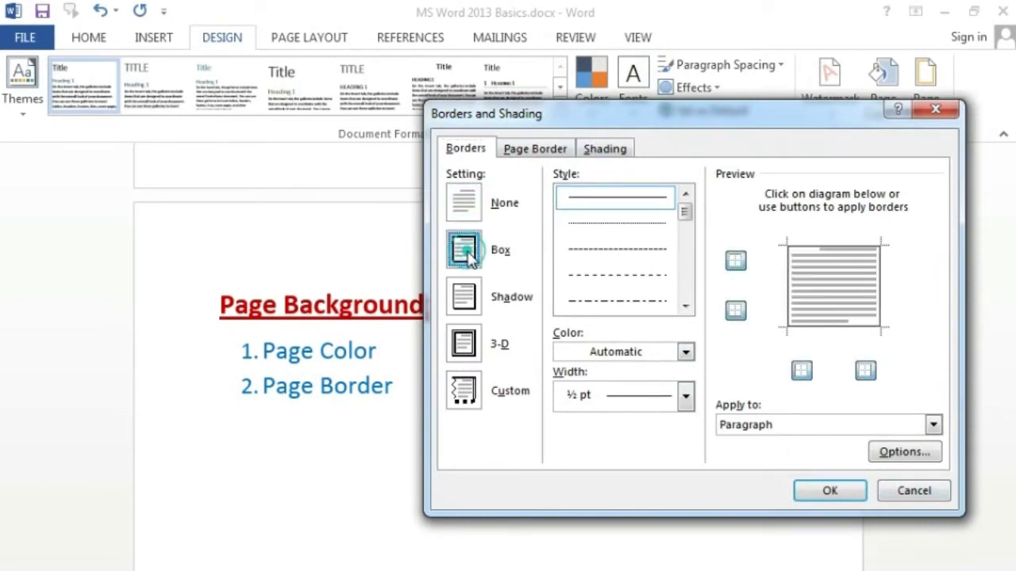
click(462, 296)
click(464, 342)
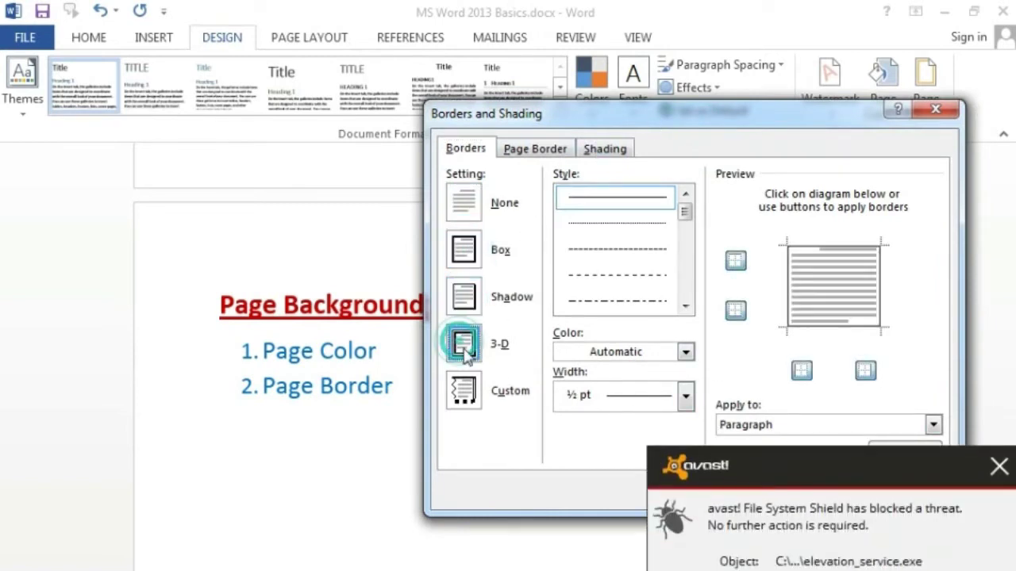
click(998, 468)
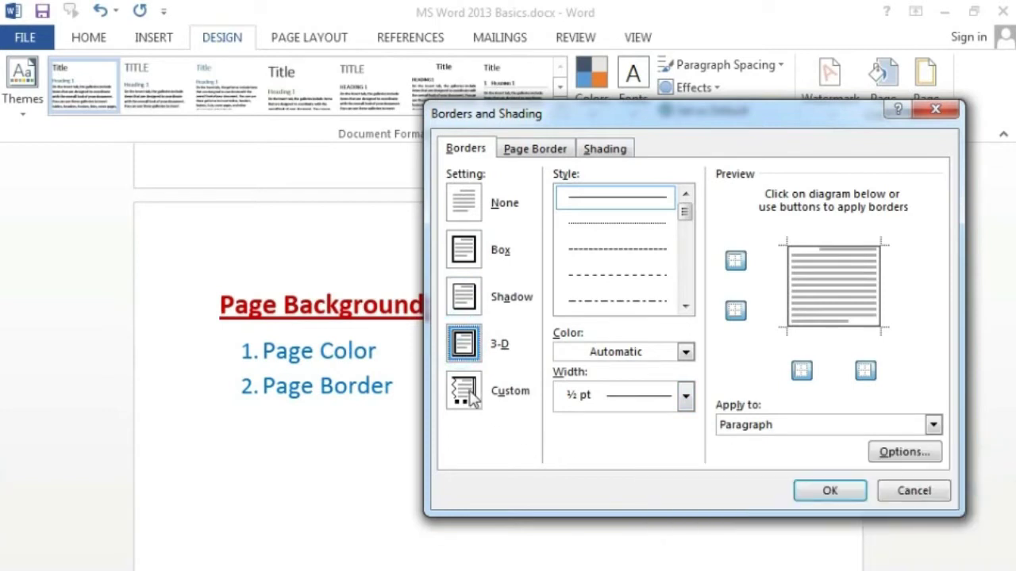
click(465, 394)
click(468, 256)
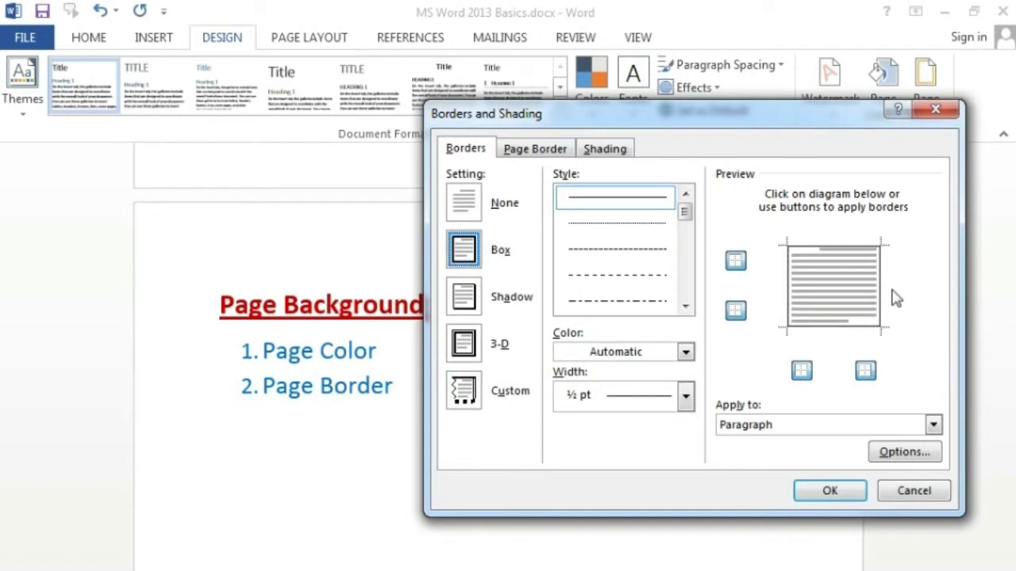
click(465, 302)
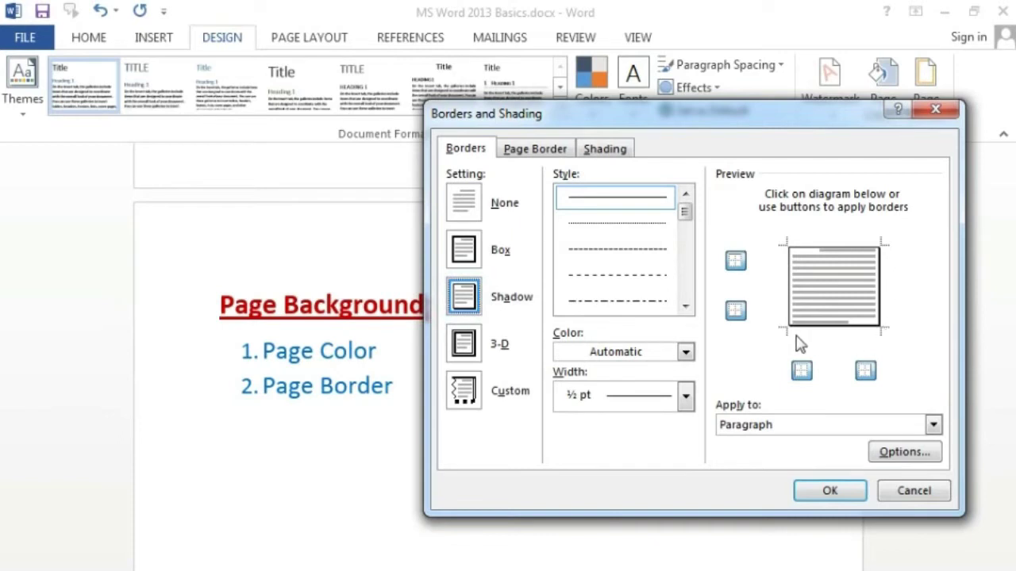
click(498, 343)
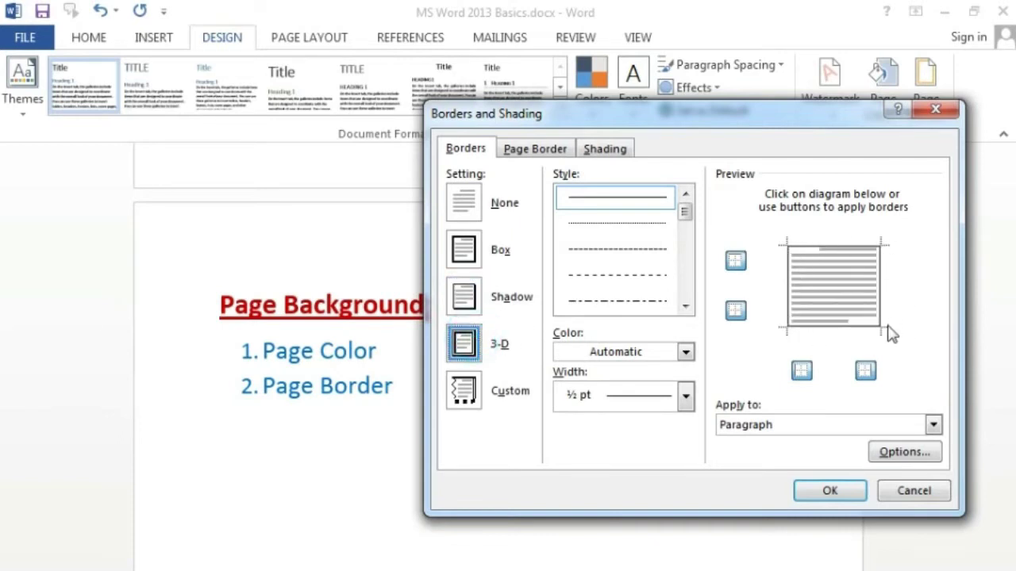
- Discard the border changes and select the Page Color and Page Border list items
click(914, 490)
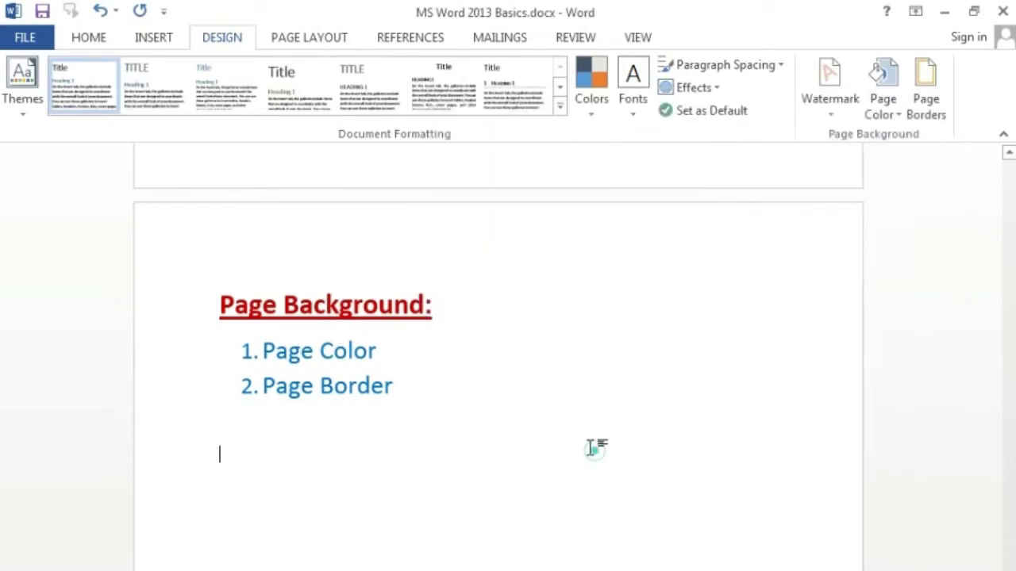
drag(415, 386, 277, 359)
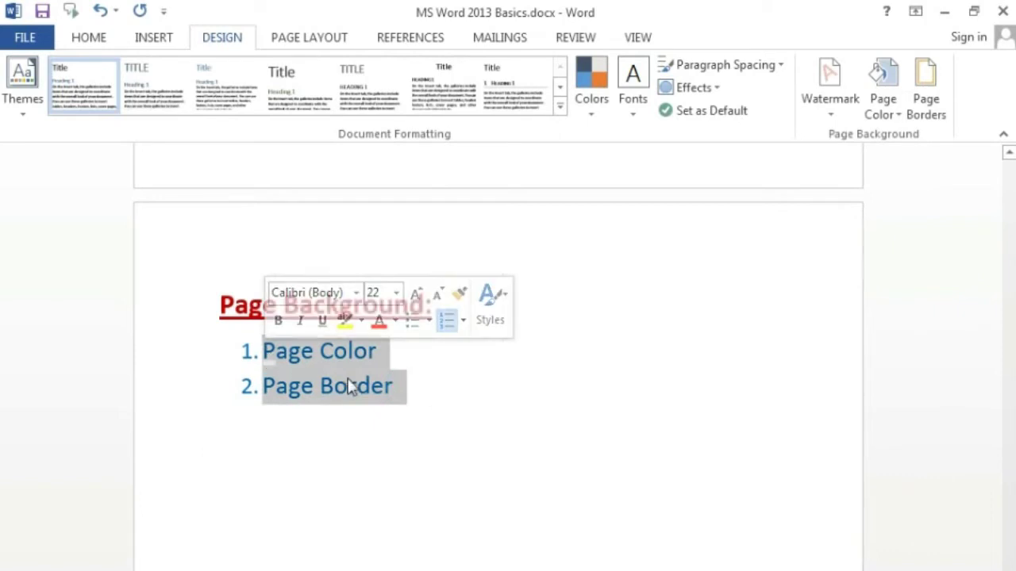
click(421, 386)
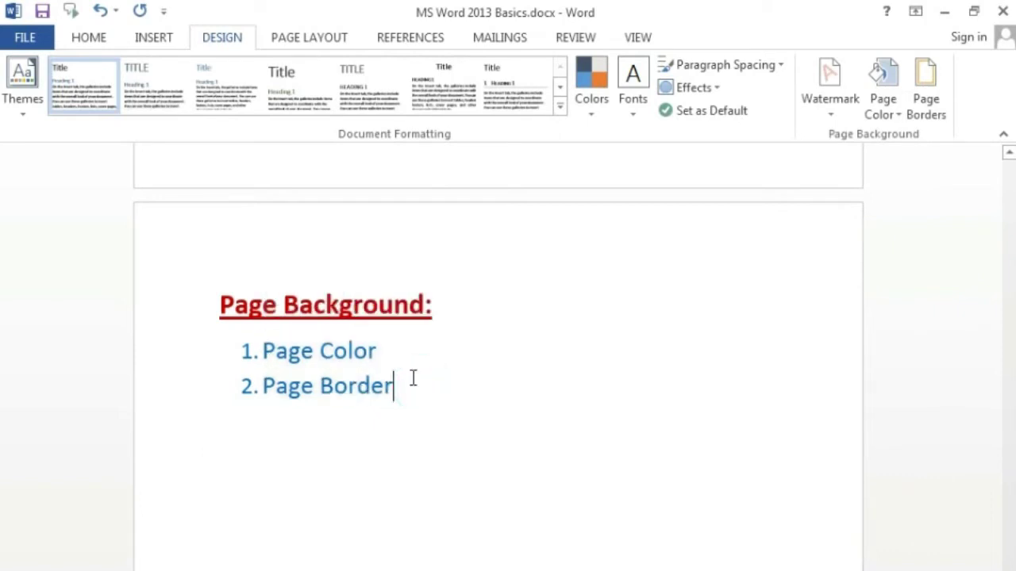
drag(409, 387, 265, 352)
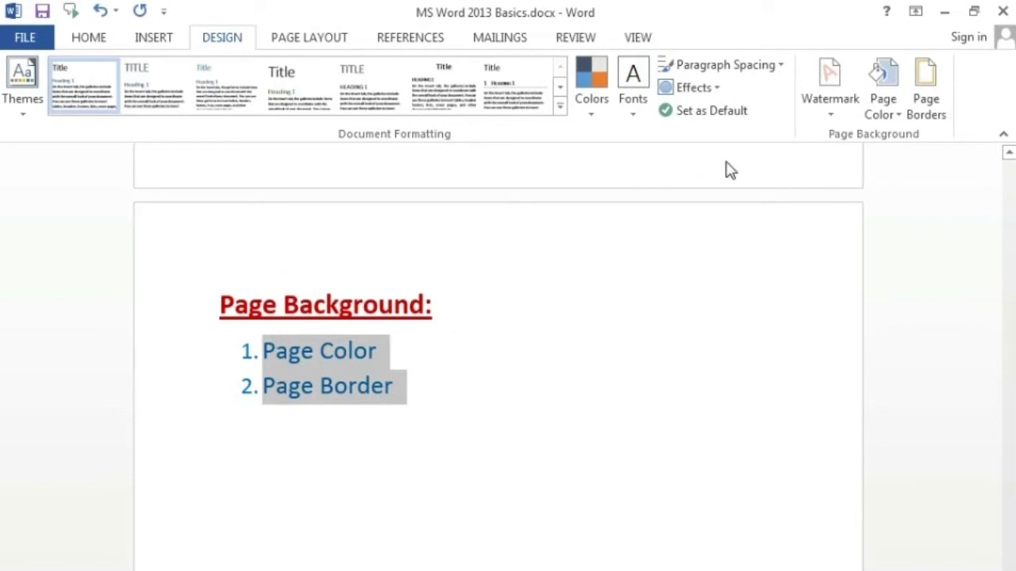
- Apply a double-line box border around the selected list, then undo it with Ctrl+Z
click(883, 99)
click(925, 99)
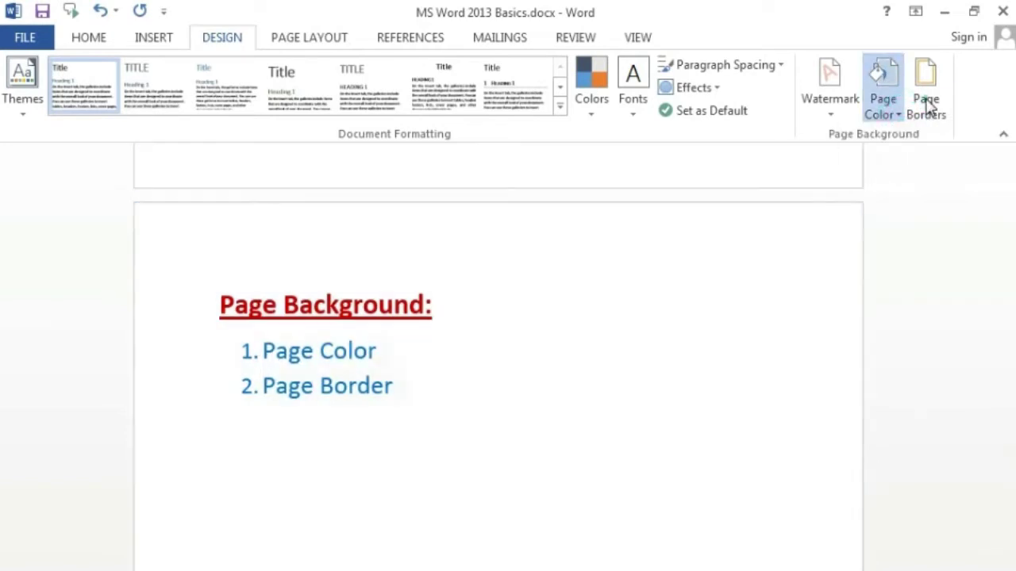
click(468, 149)
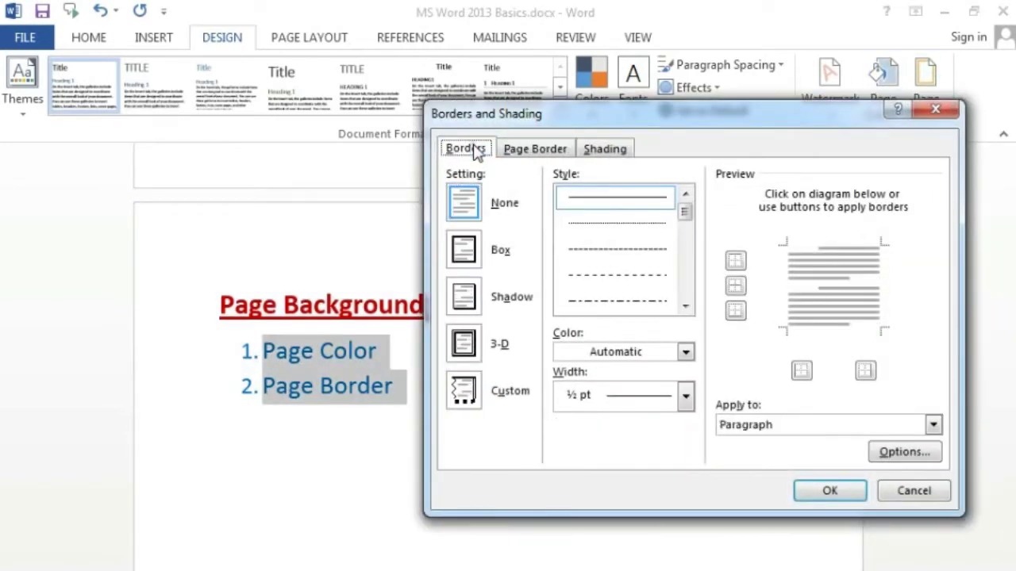
click(468, 251)
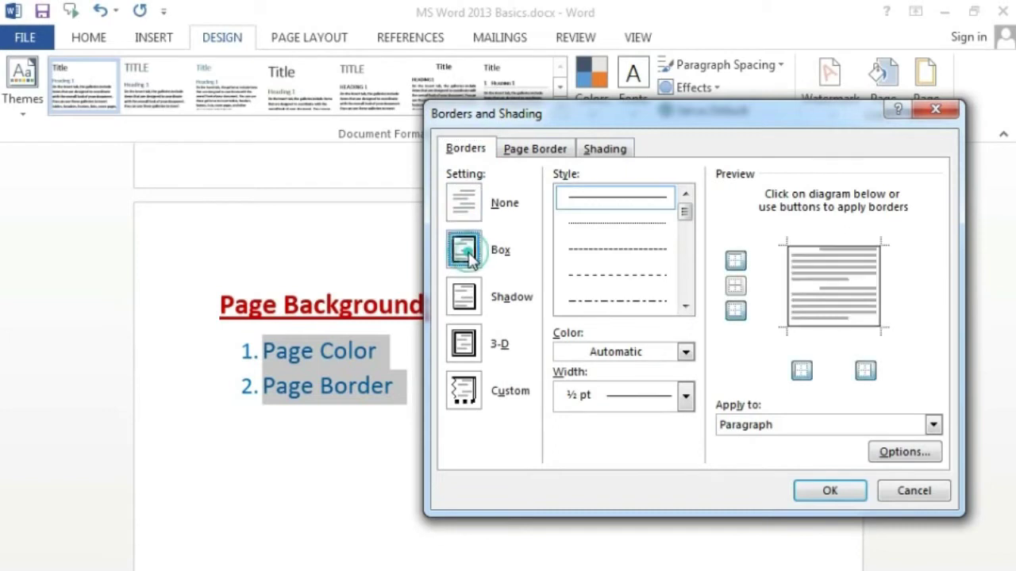
click(686, 306)
click(685, 306)
click(686, 307)
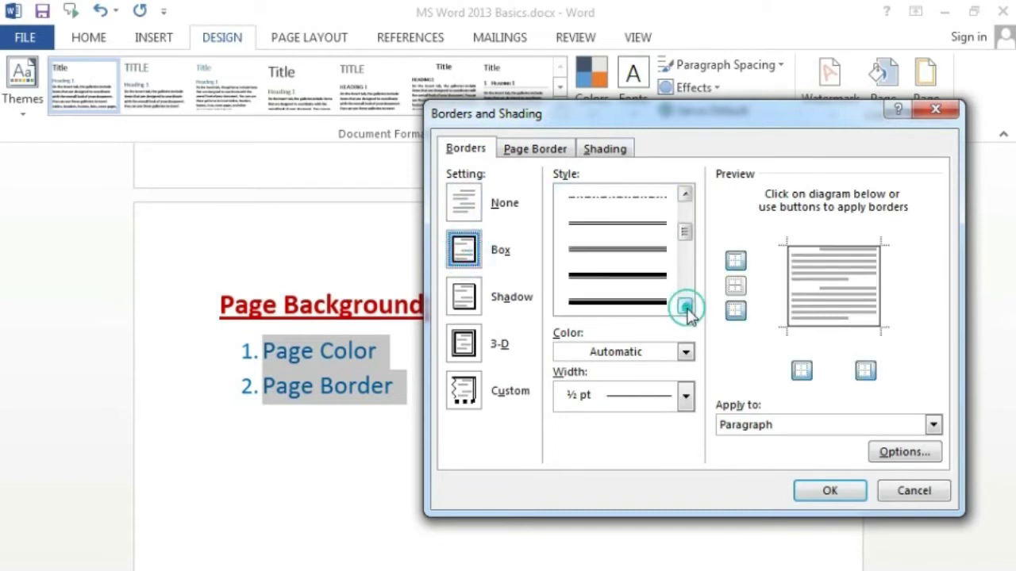
click(663, 246)
click(840, 492)
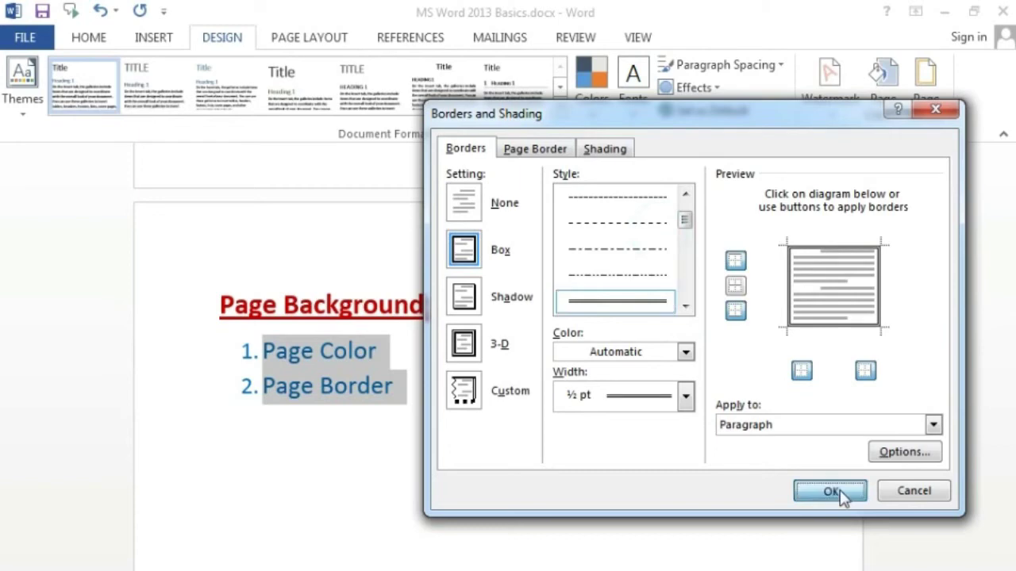
click(533, 481)
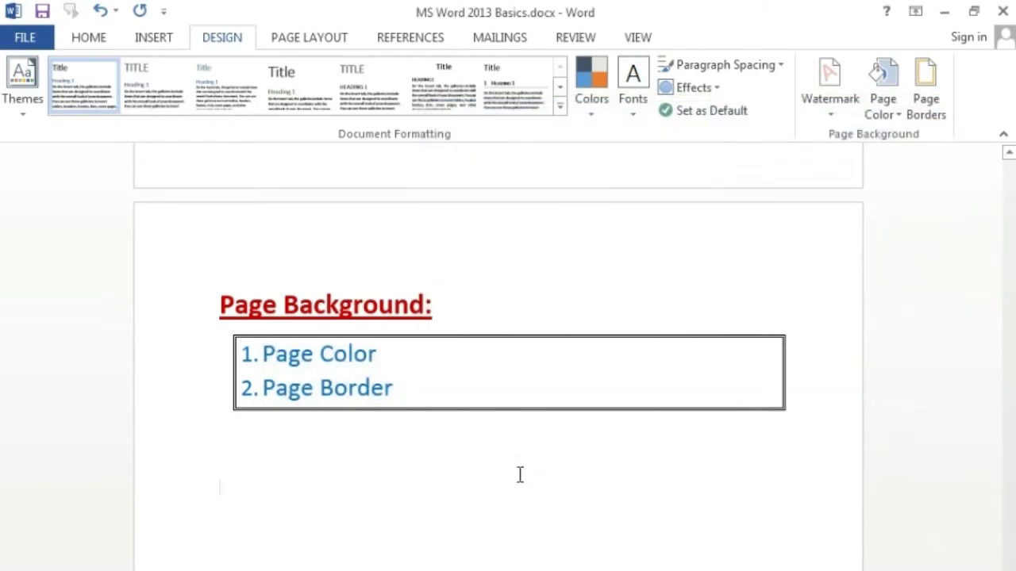
key(ctrl+z)
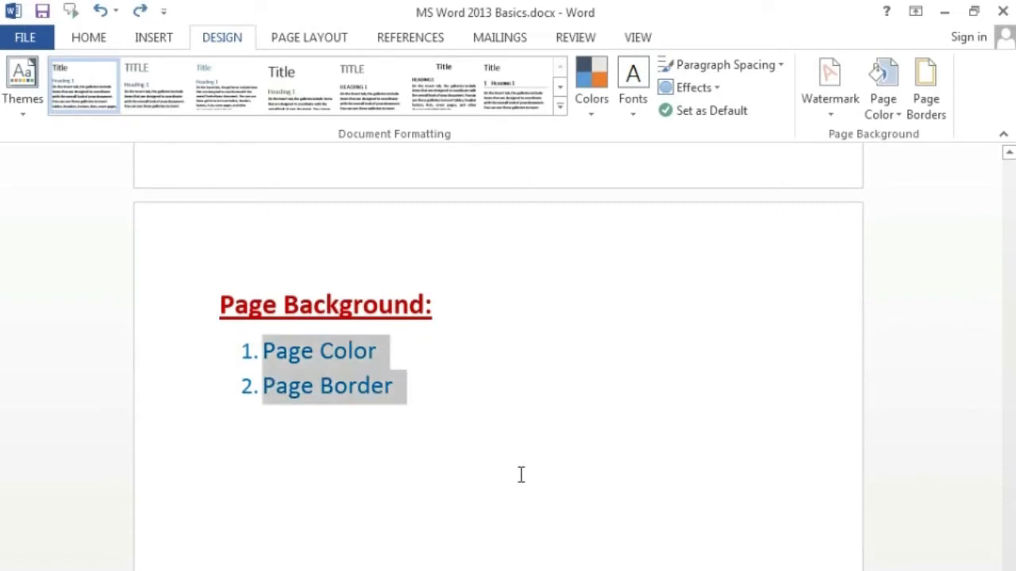
- Open the page border settings and choose the Shadow setting for the page border
click(651, 411)
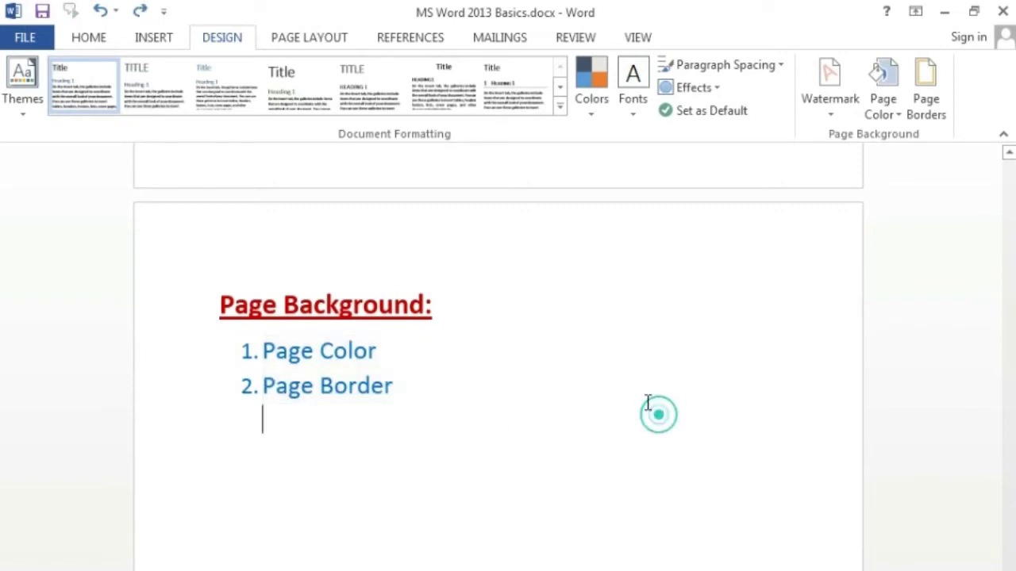
click(223, 300)
click(920, 111)
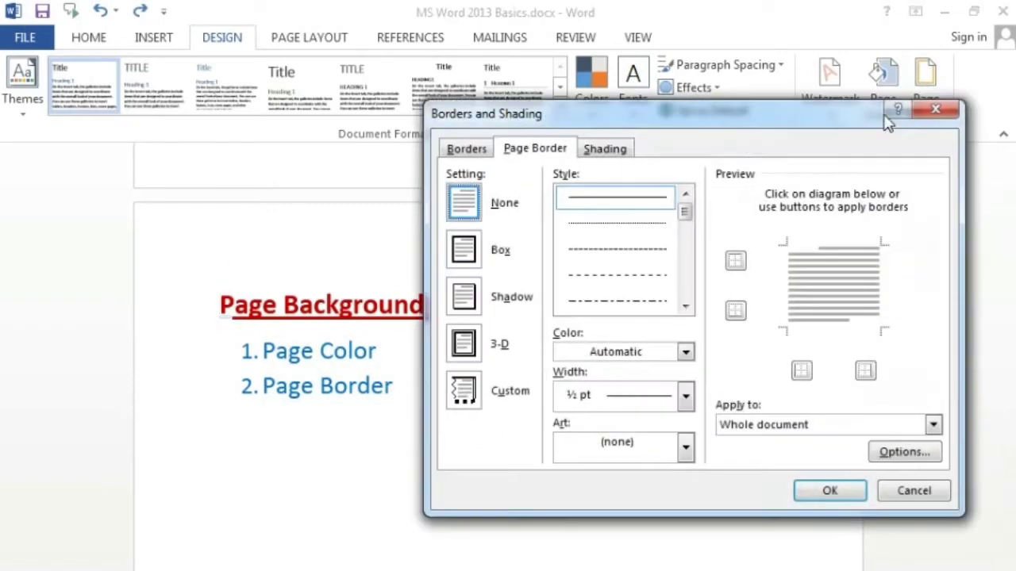
click(470, 151)
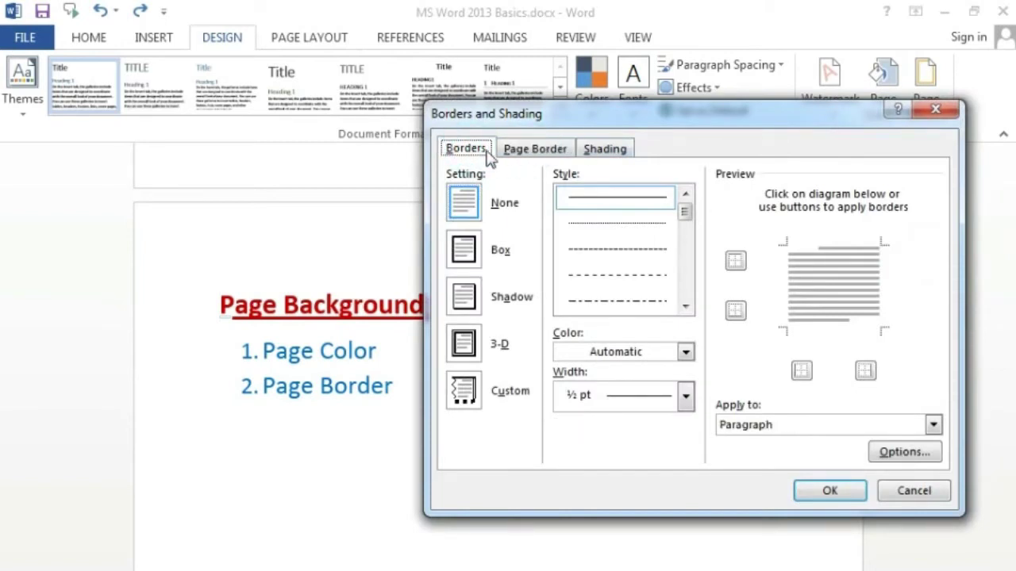
click(524, 154)
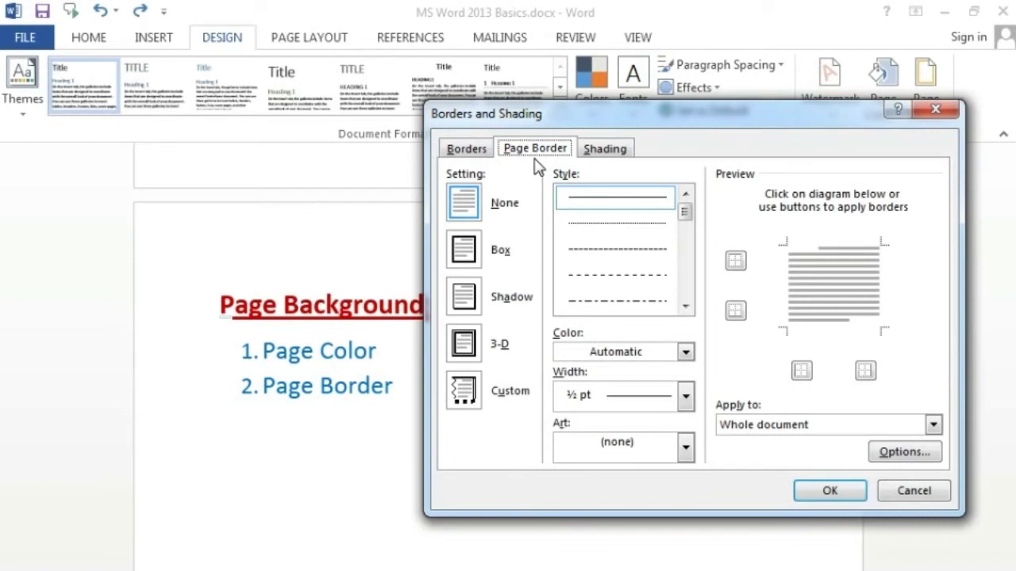
click(467, 308)
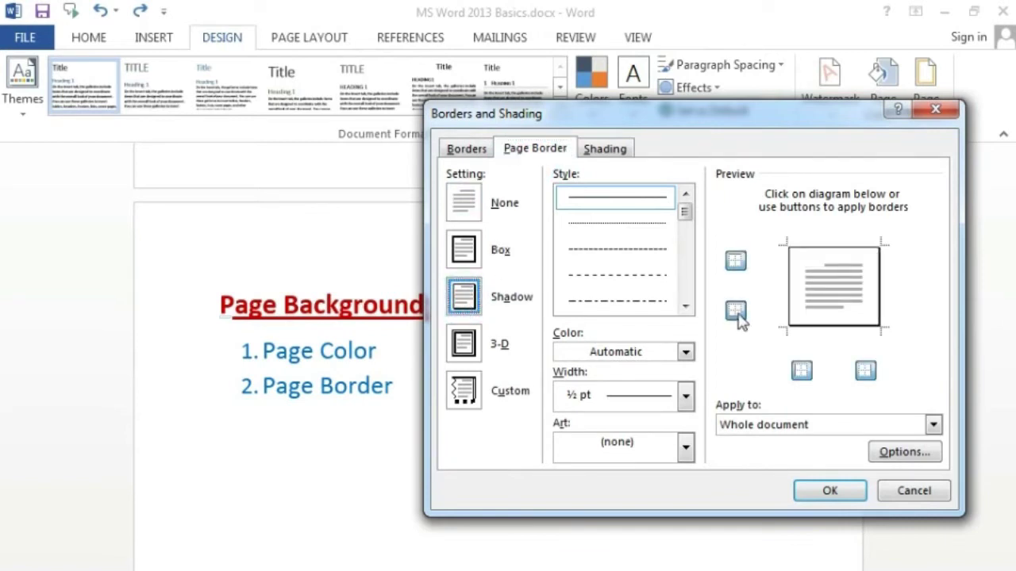
- Pick a double-line style and purple colour, then apply the shadowed page border
click(685, 308)
click(685, 308)
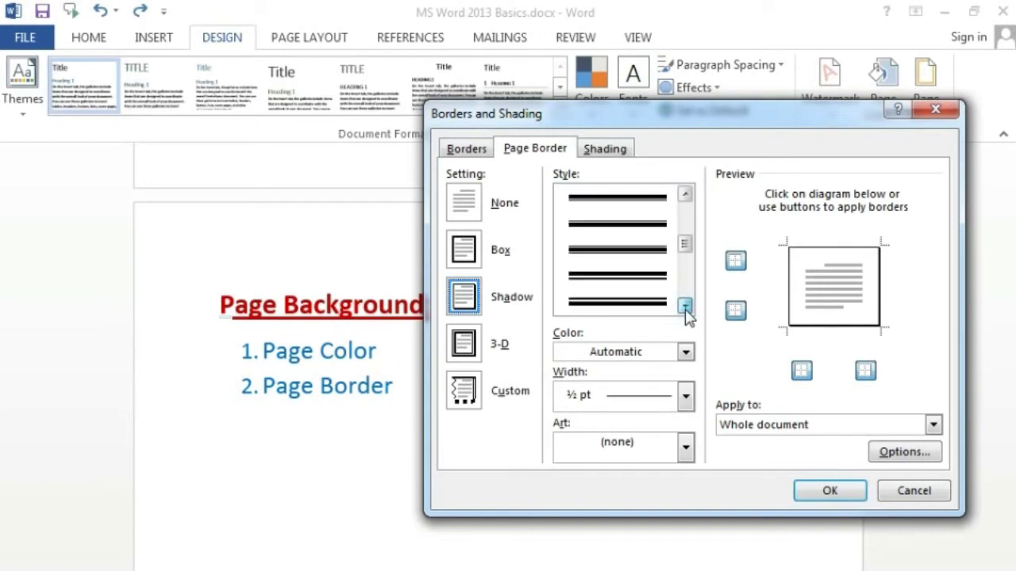
click(685, 308)
click(685, 308)
click(685, 308)
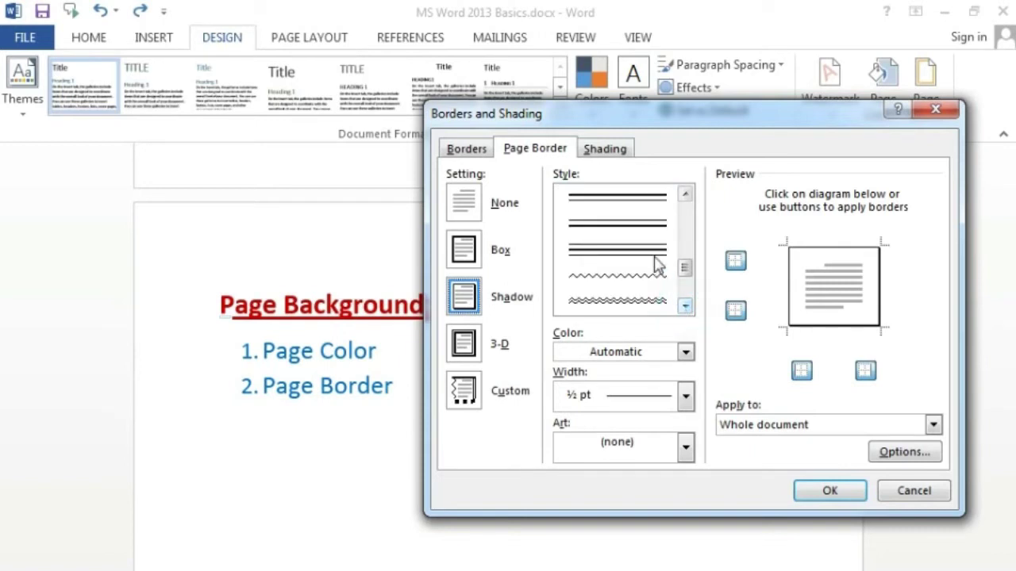
click(658, 261)
click(685, 352)
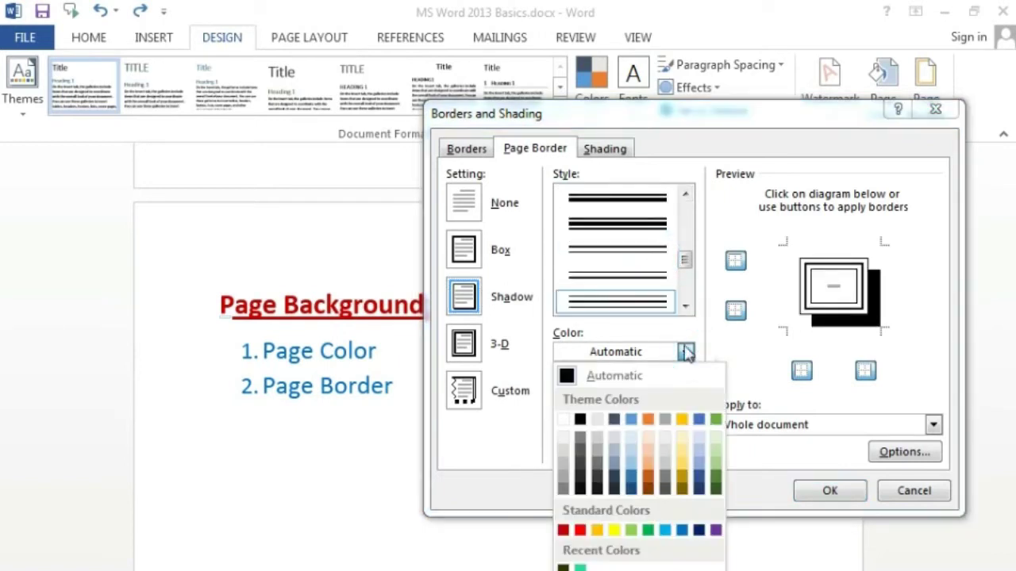
click(721, 532)
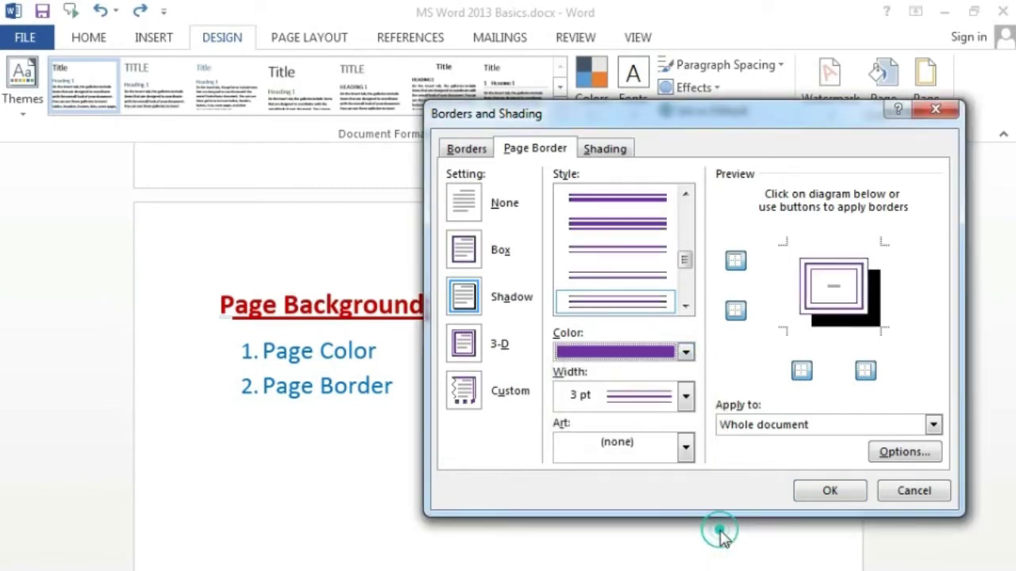
click(825, 492)
- Scroll through the document to check the purple shadowed border on the pages
scroll(515, 453, down, 8)
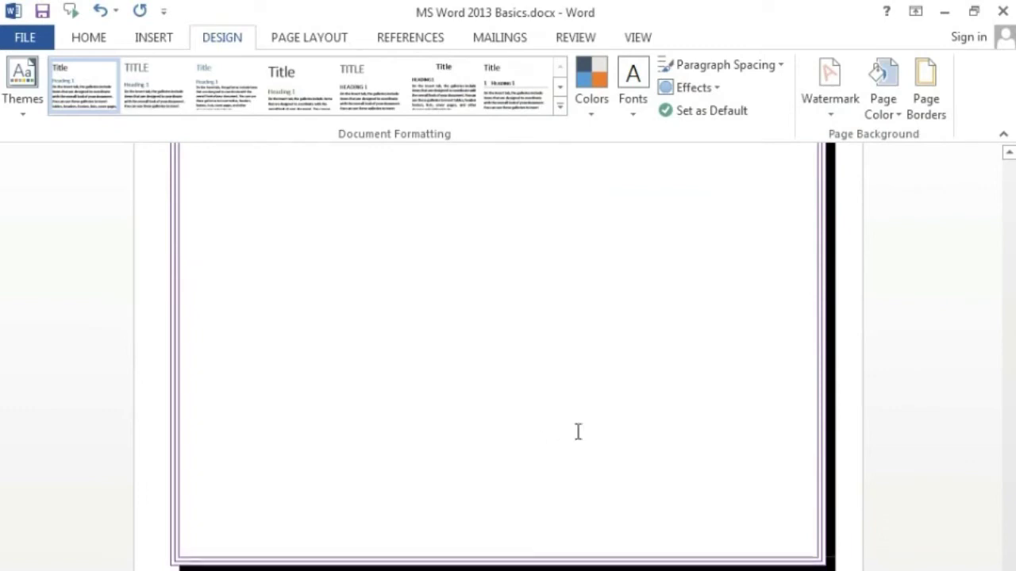
scroll(579, 431, down, 3)
scroll(579, 432, down, 5)
scroll(578, 432, down, 5)
scroll(579, 432, down, 3)
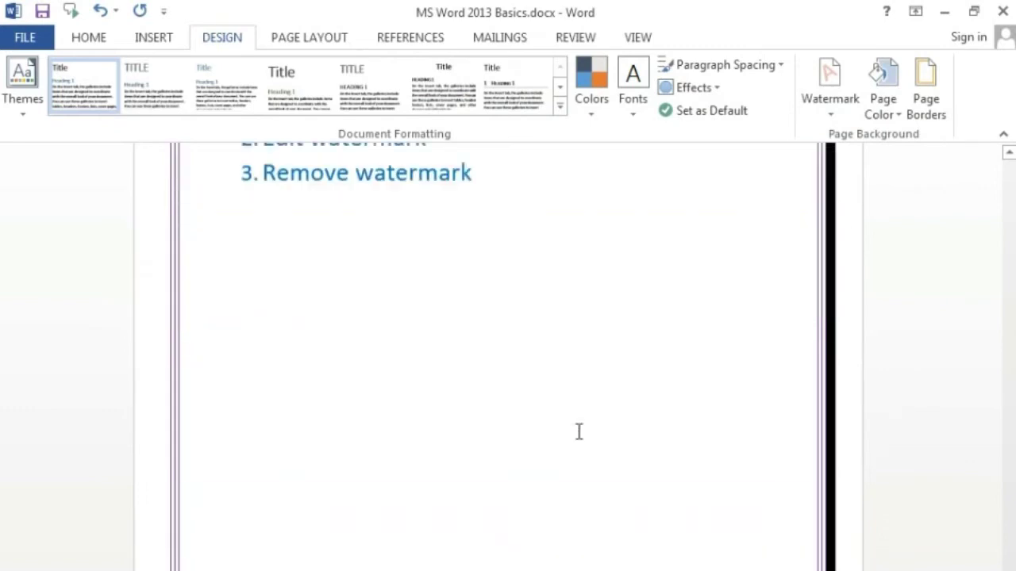
scroll(579, 432, up, 5)
scroll(578, 431, down, 10)
scroll(577, 431, down, 5)
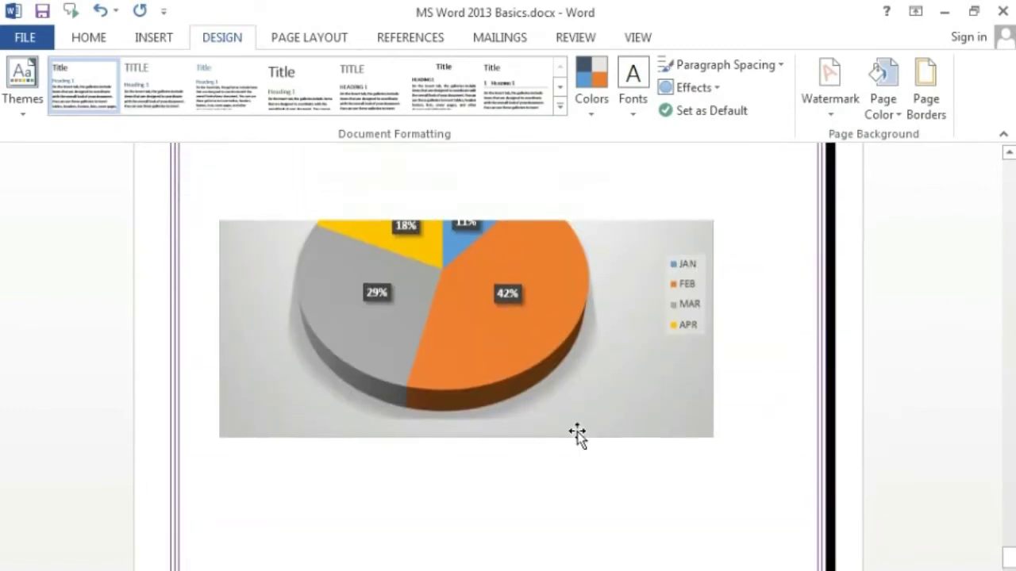
scroll(577, 434, up, 5)
scroll(579, 436, down, 5)
scroll(591, 440, up, 10)
scroll(603, 441, up, 5)
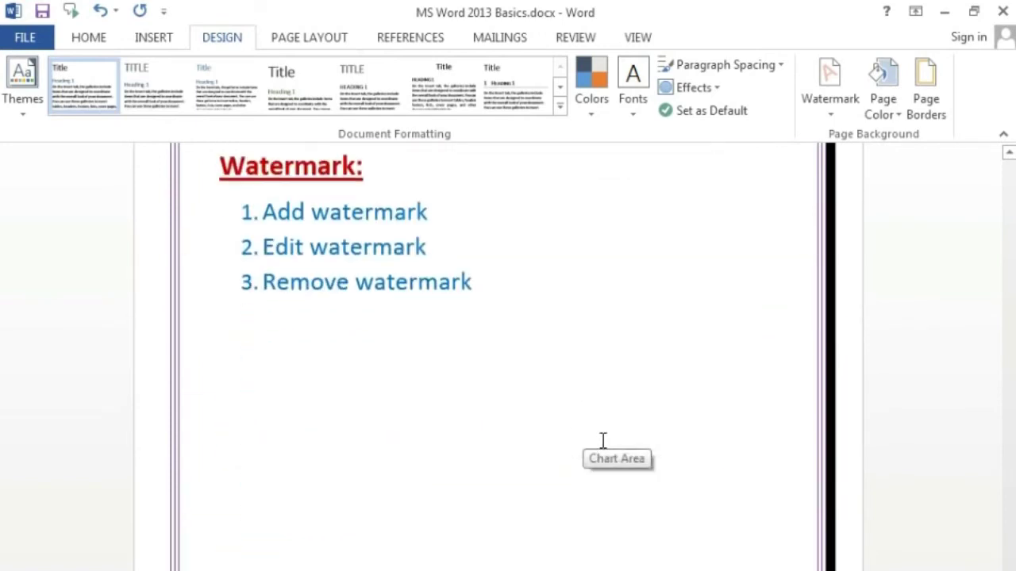
scroll(603, 441, down, 5)
scroll(605, 443, down, 5)
scroll(608, 443, down, 5)
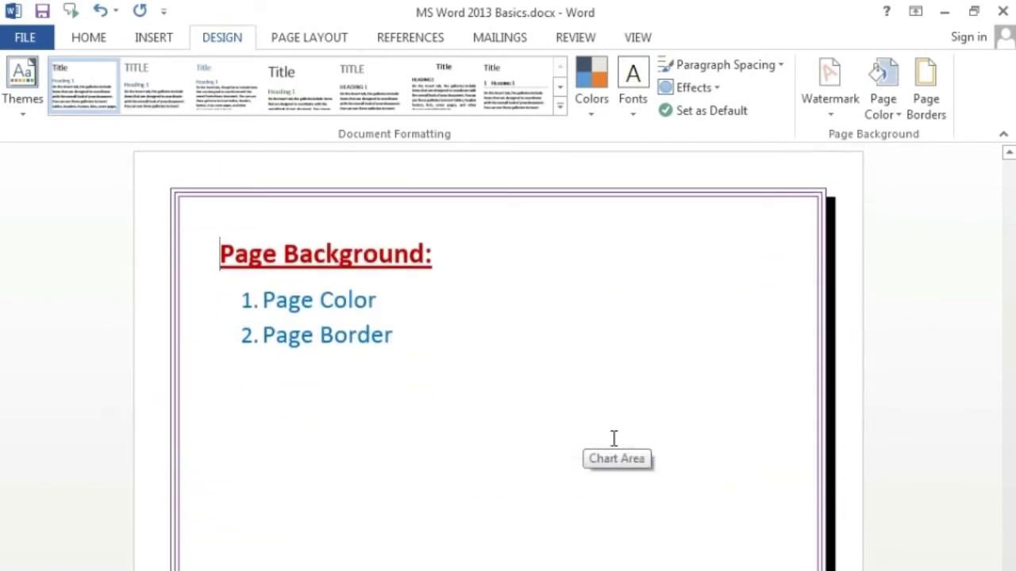
scroll(613, 438, down, 2)
click(564, 356)
scroll(737, 265, up, 1)
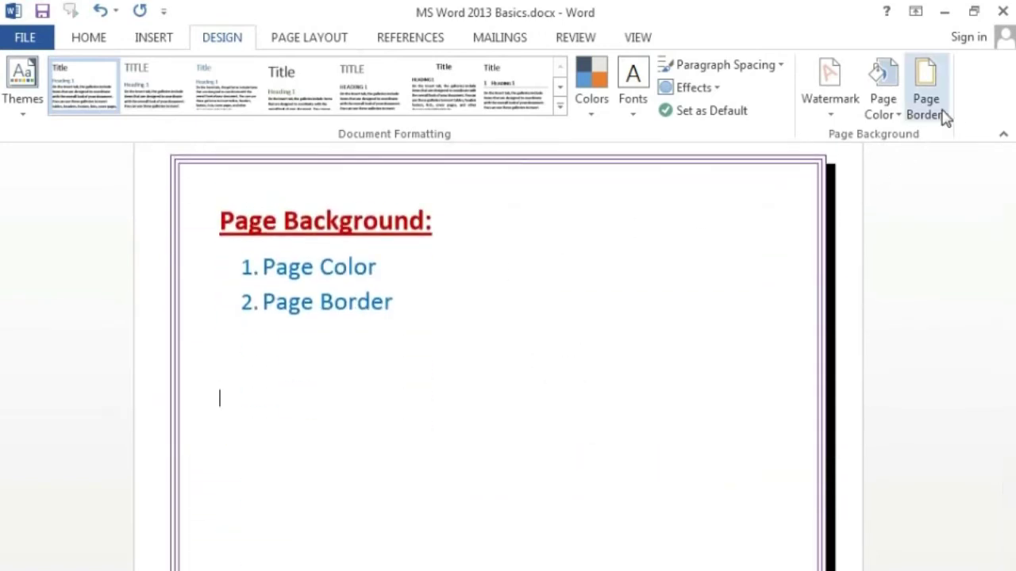
- Change the purple page border's line style to dash-dot
click(926, 95)
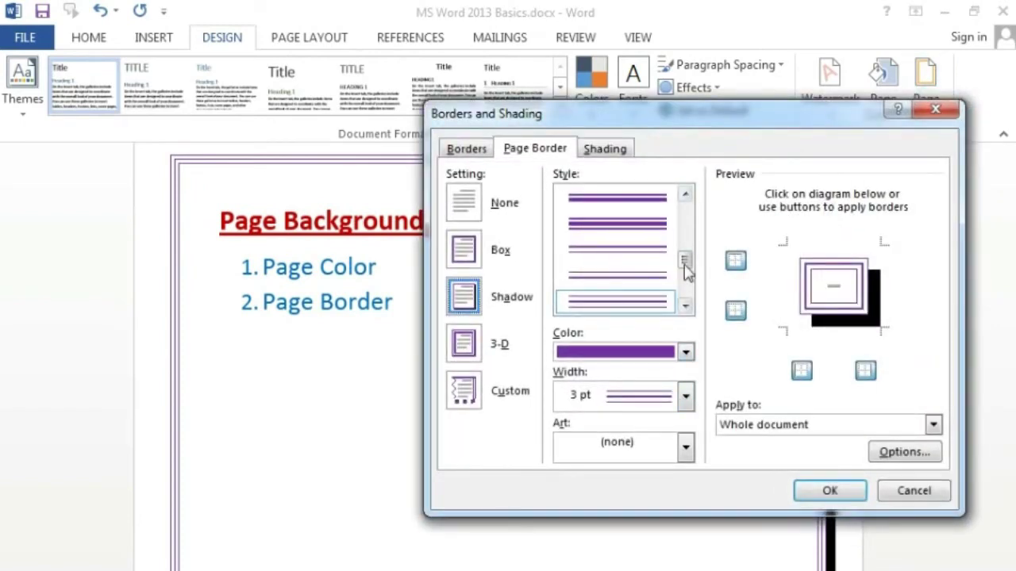
drag(684, 265, 688, 208)
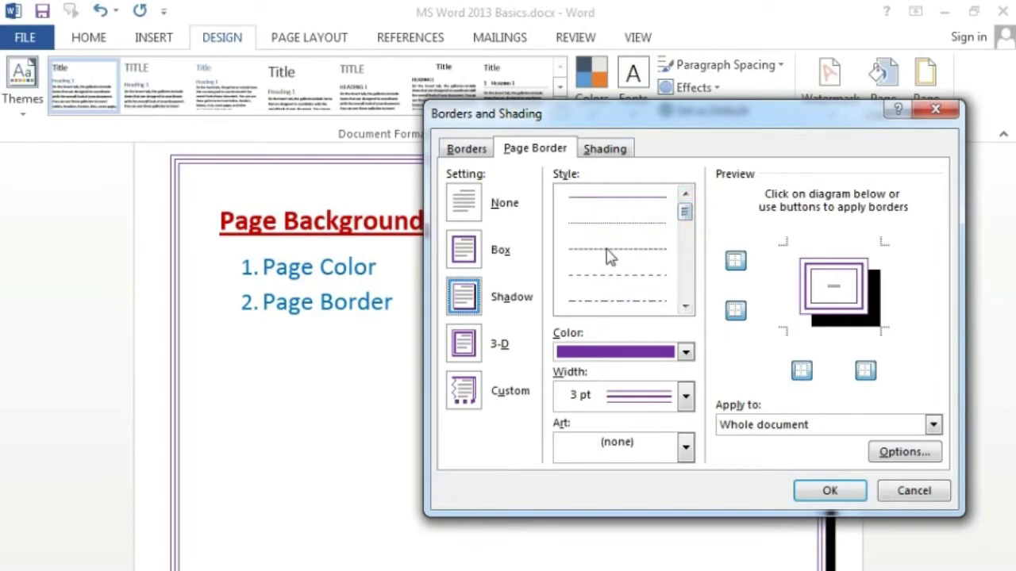
click(685, 307)
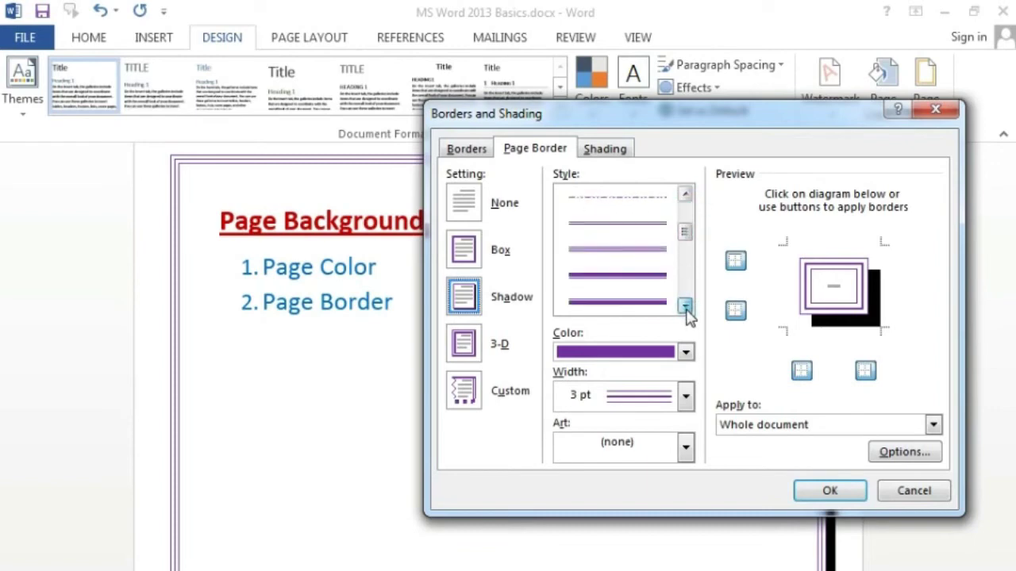
drag(685, 243, 685, 226)
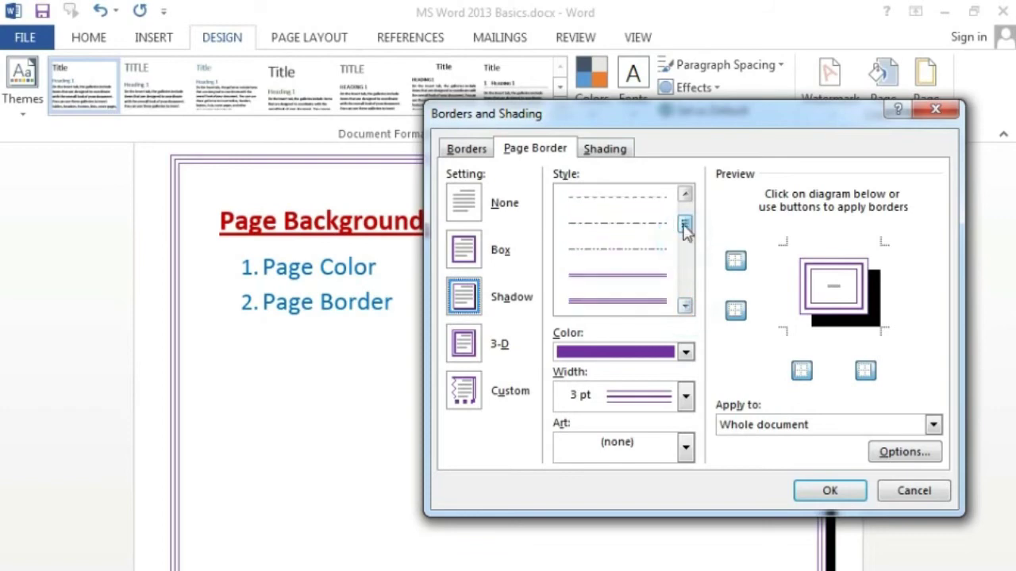
click(654, 231)
click(834, 485)
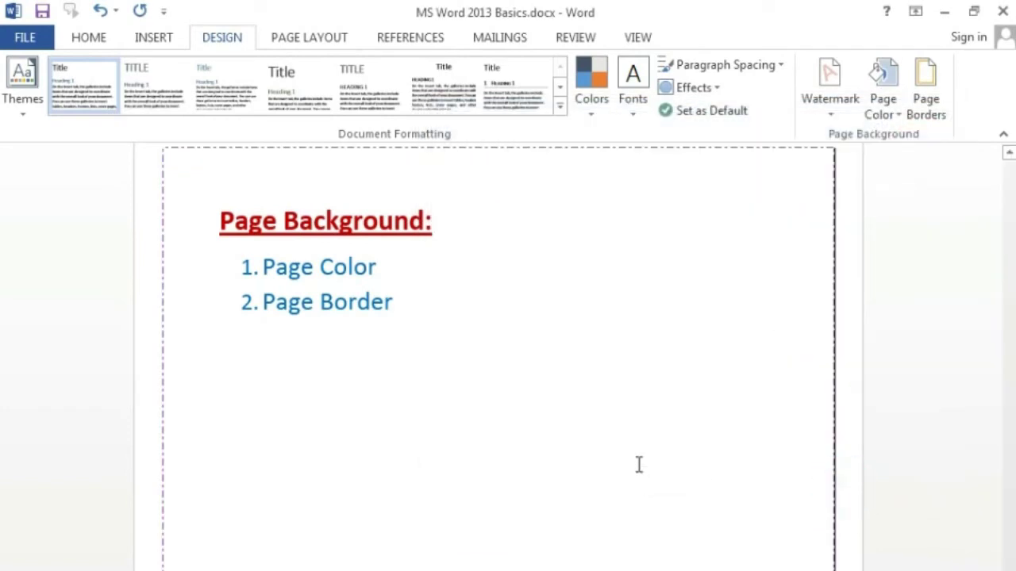
- Increase the dash-dot page border width to 3 pt
scroll(714, 467, up, 1)
scroll(571, 465, down, 4)
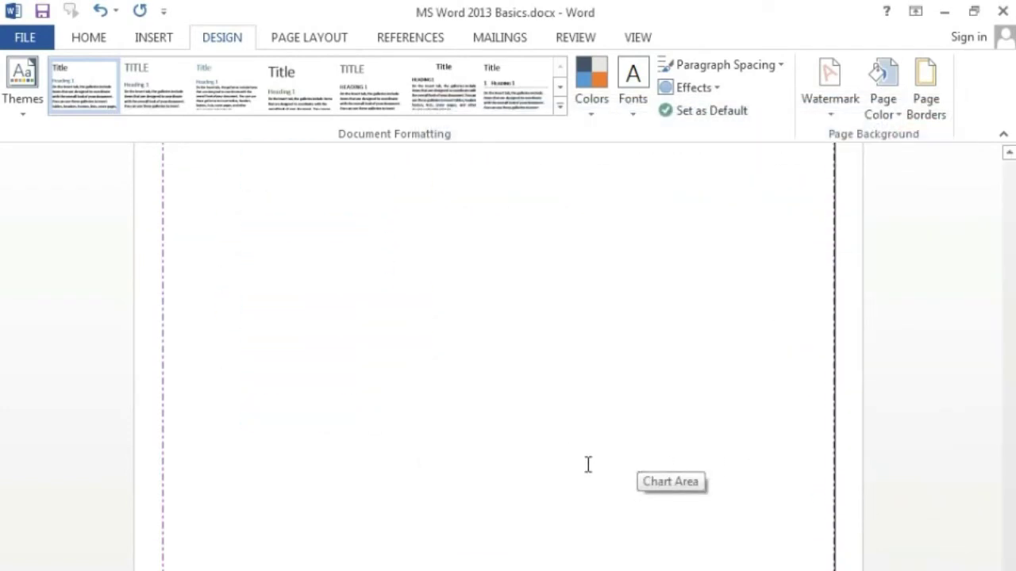
scroll(579, 469, up, 3)
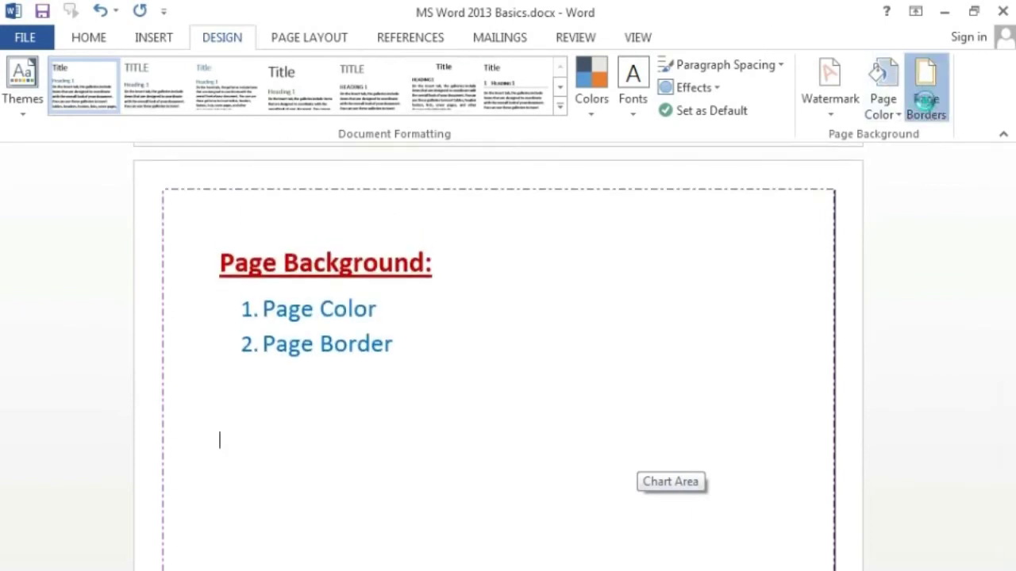
click(925, 87)
click(685, 396)
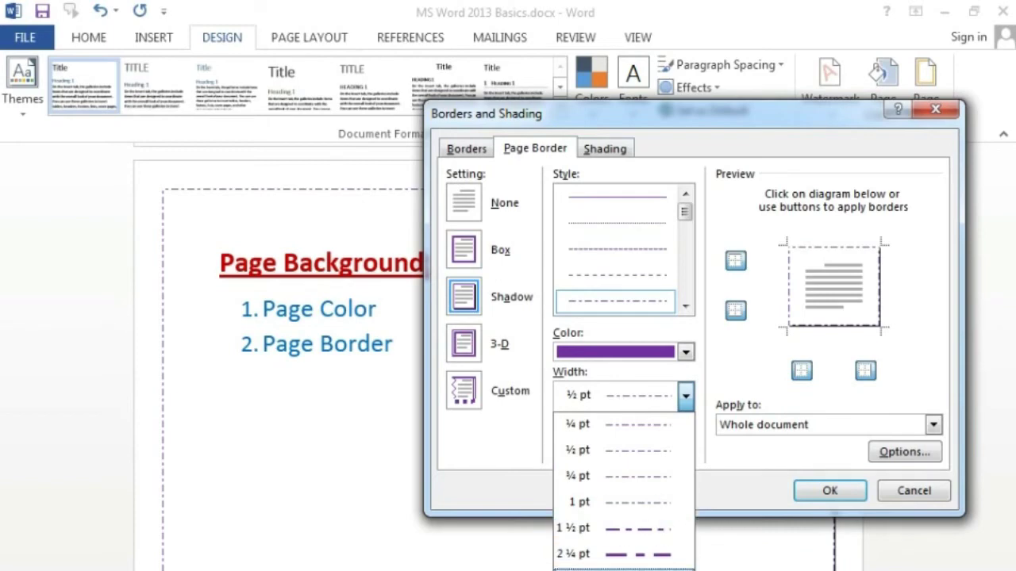
click(623, 568)
click(827, 491)
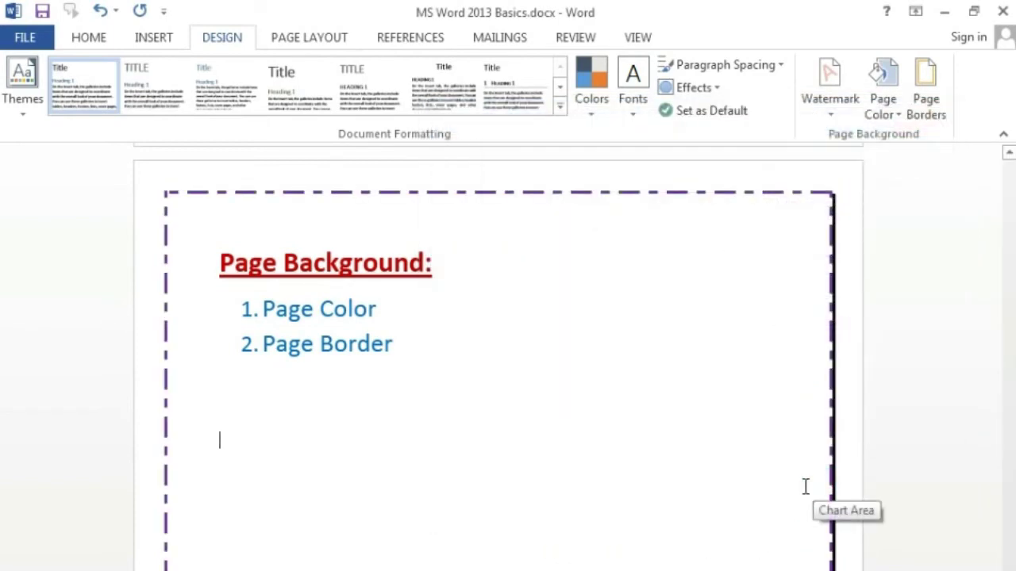
- Pick the red apple art border and apply it to the whole page
click(926, 101)
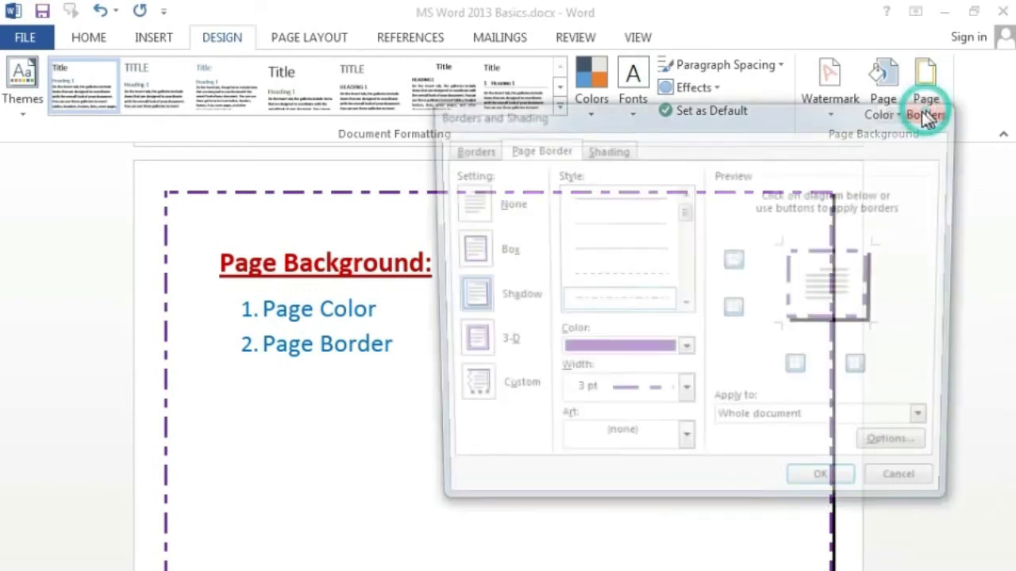
click(681, 447)
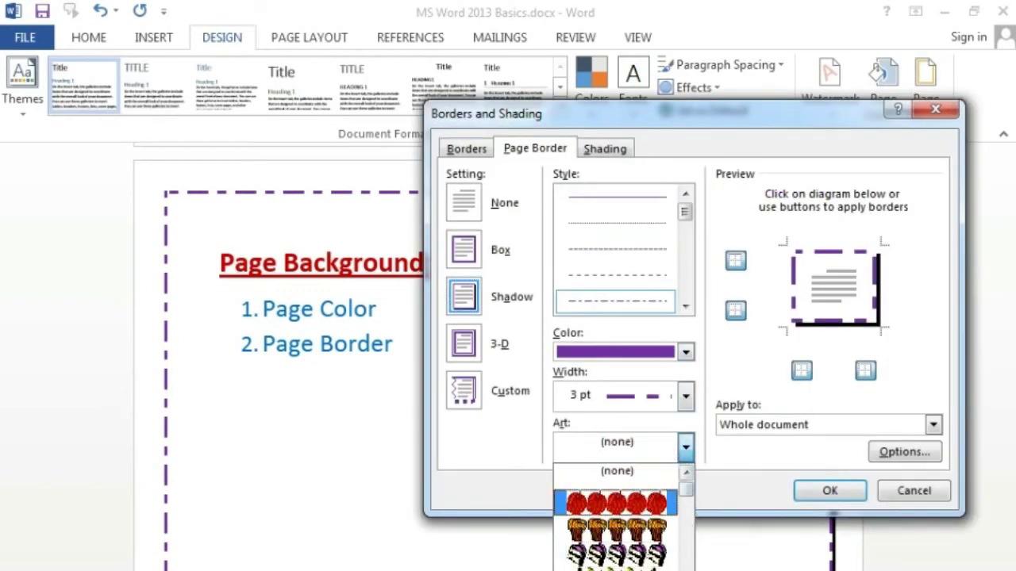
scroll(689, 567, down, 1)
scroll(689, 567, down, 2)
scroll(688, 568, down, 2)
scroll(688, 568, down, 1)
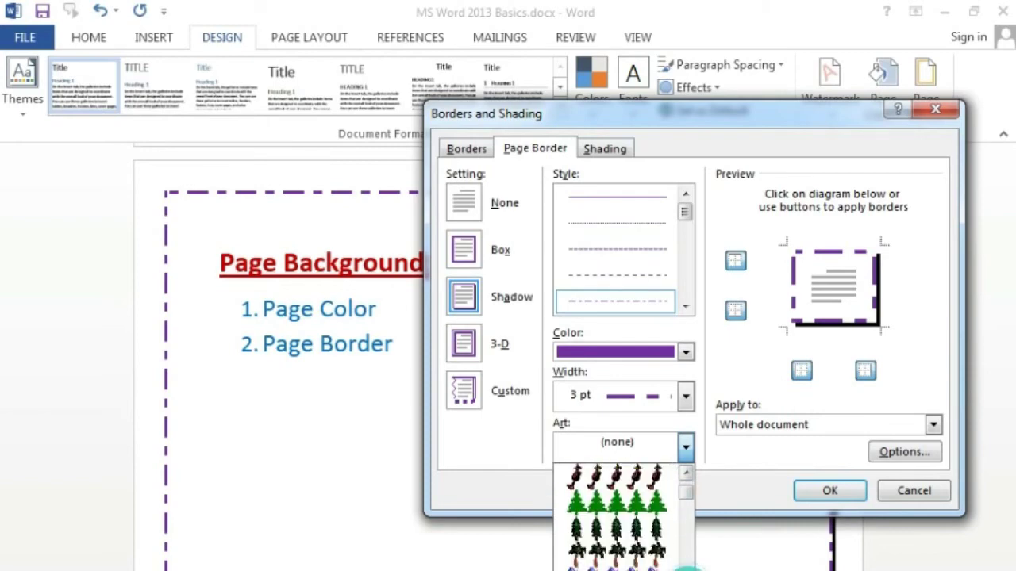
scroll(687, 568, down, 2)
scroll(687, 569, down, 2)
scroll(687, 568, down, 2)
scroll(687, 568, down, 2)
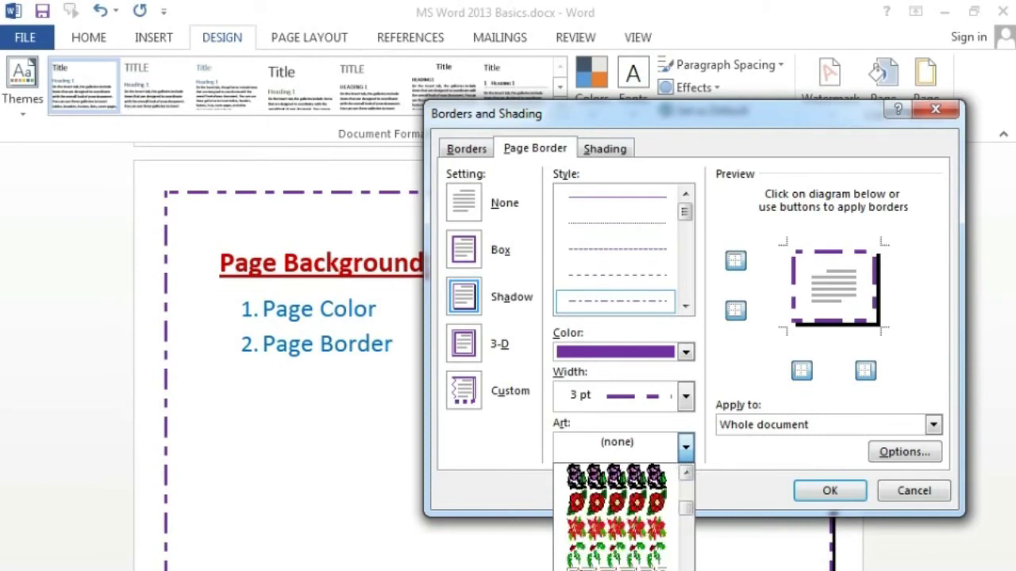
scroll(686, 556, down, 2)
scroll(686, 555, down, 2)
scroll(686, 555, down, 2)
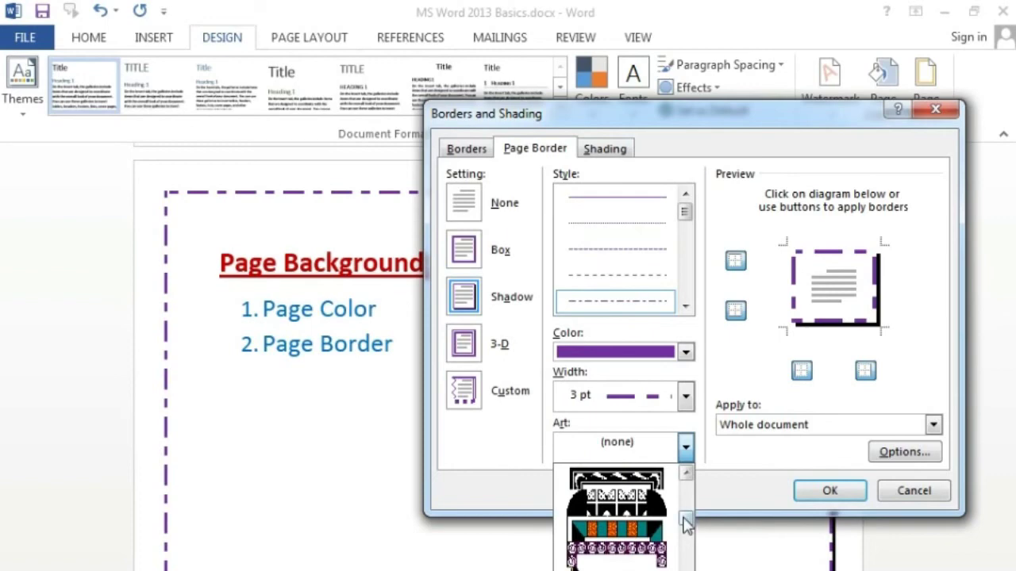
drag(687, 523, 687, 472)
click(642, 494)
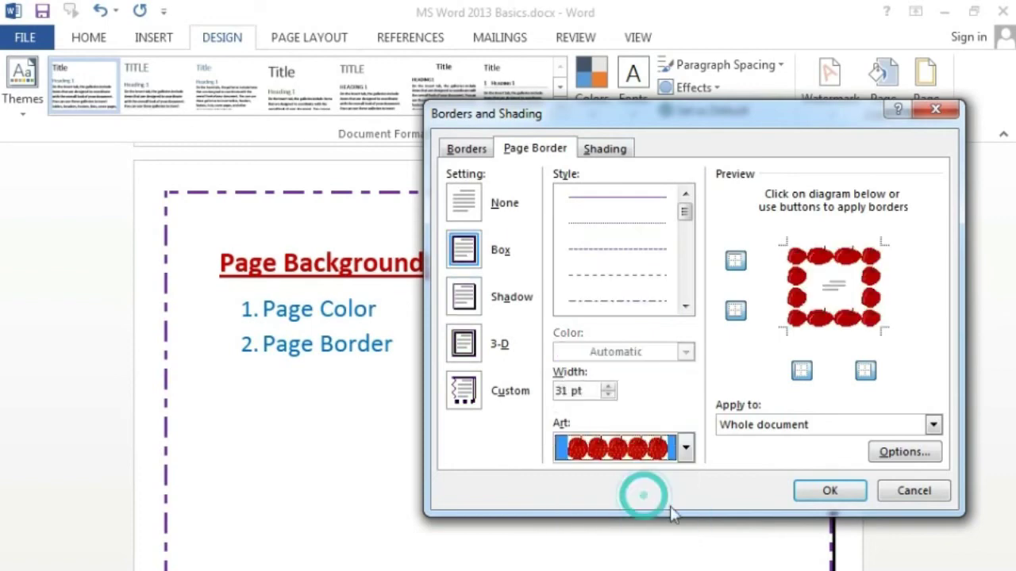
click(830, 490)
- Review the apple border on the page, then reopen the Borders and Shading dialog
scroll(408, 460, down, 3)
scroll(431, 458, down, 3)
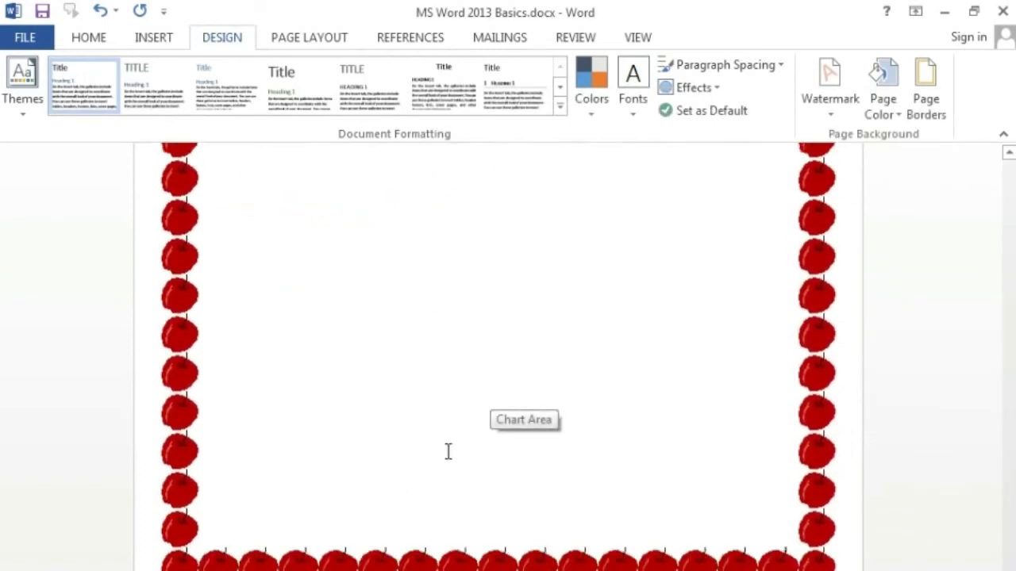
scroll(448, 451, down, 1)
scroll(462, 449, down, 5)
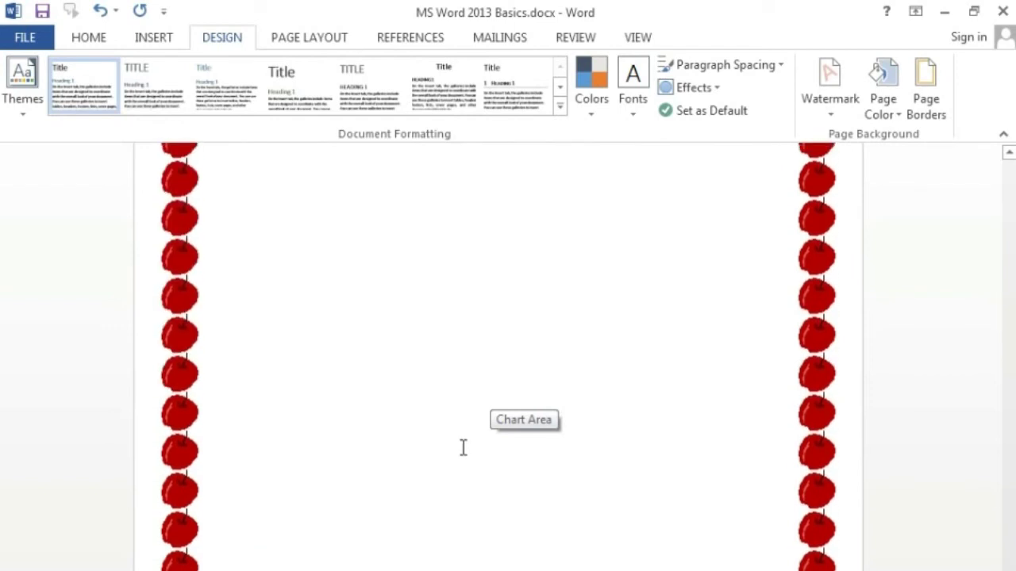
scroll(463, 447, down, 5)
scroll(508, 443, up, 2)
scroll(519, 441, up, 1)
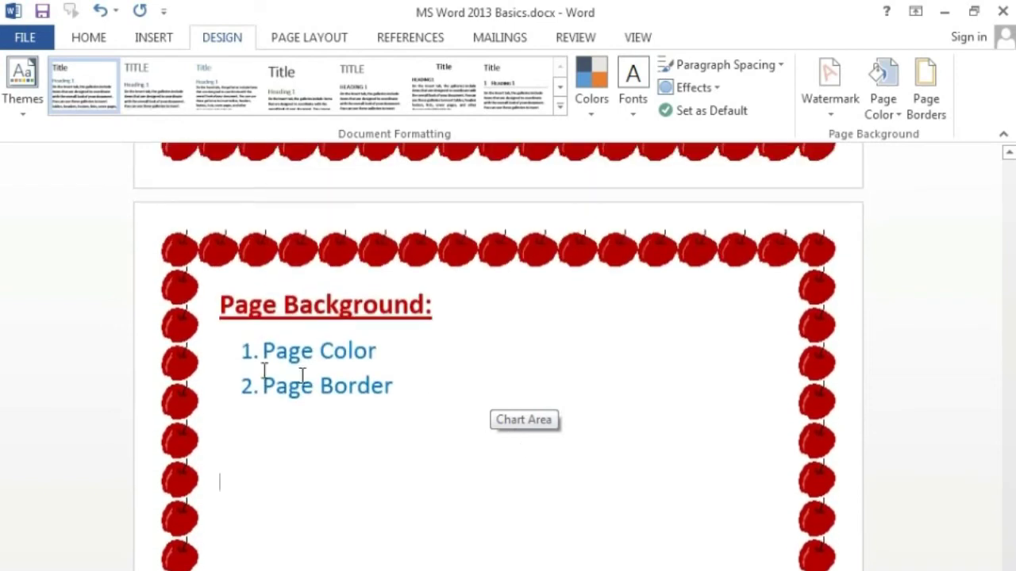
click(429, 395)
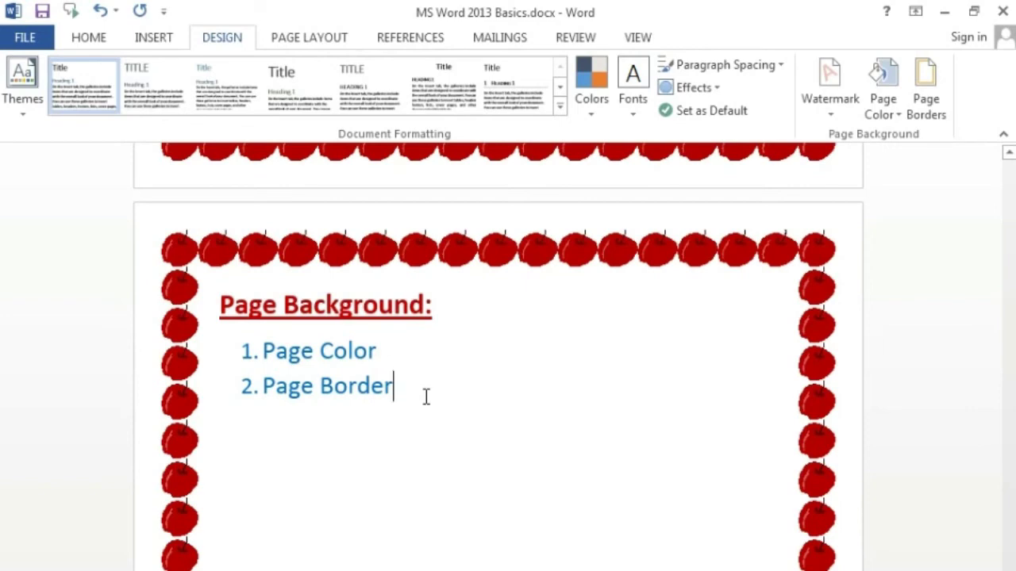
scroll(427, 398, down, 1)
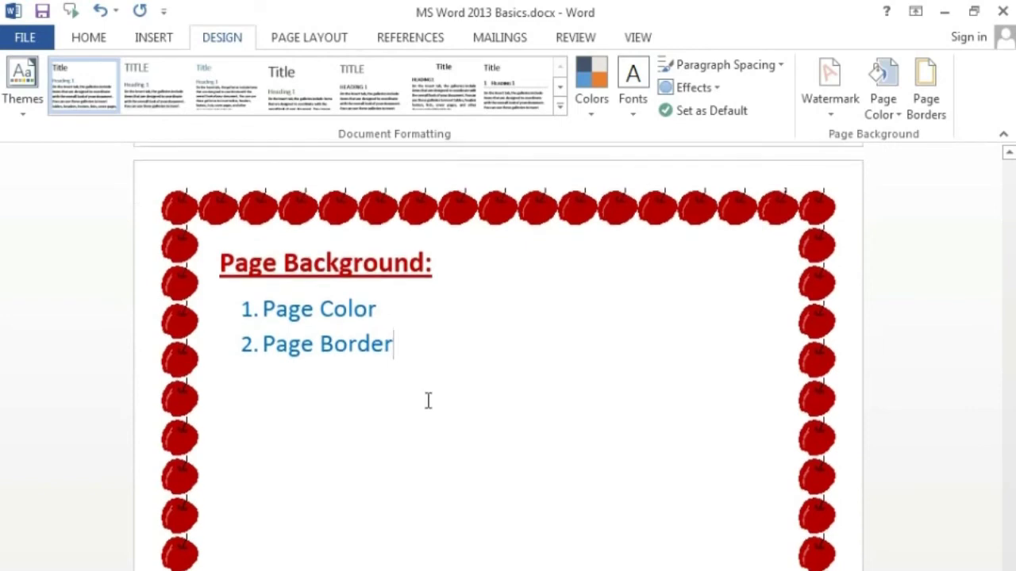
scroll(579, 463, down, 2)
scroll(485, 388, down, 2)
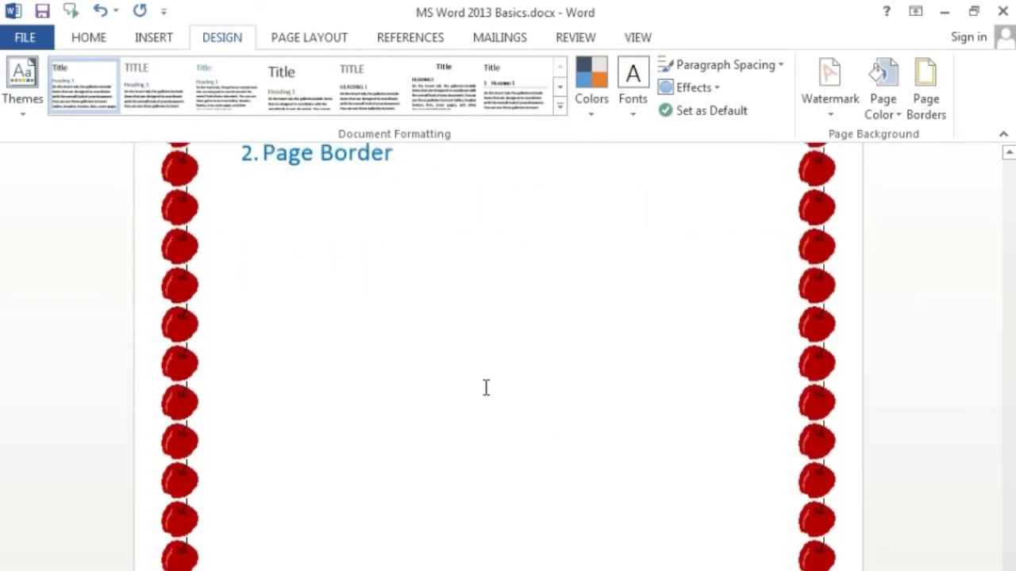
scroll(485, 388, up, 5)
scroll(480, 388, up, 2)
scroll(492, 474, down, 1)
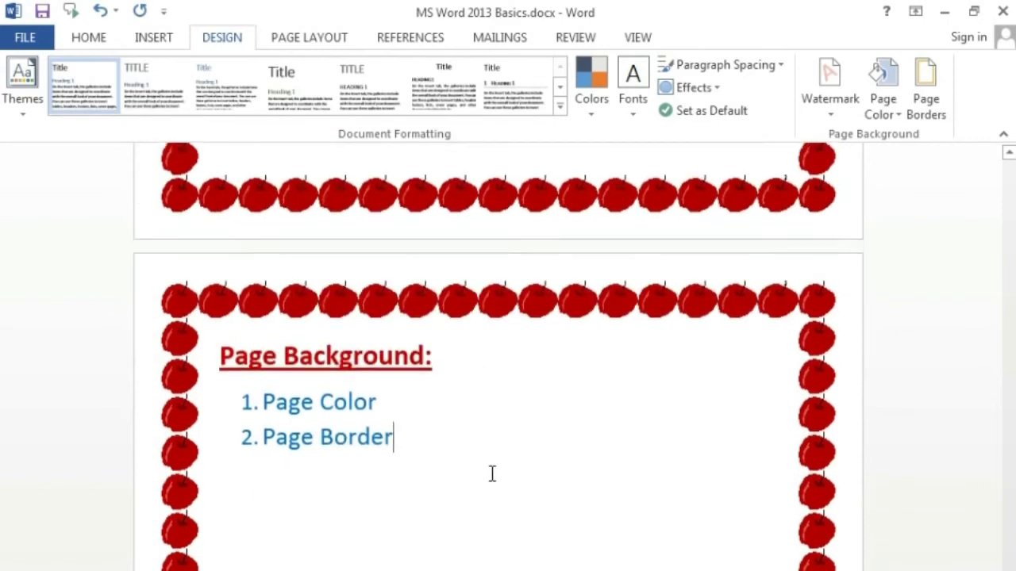
scroll(503, 408, down, 1)
click(945, 118)
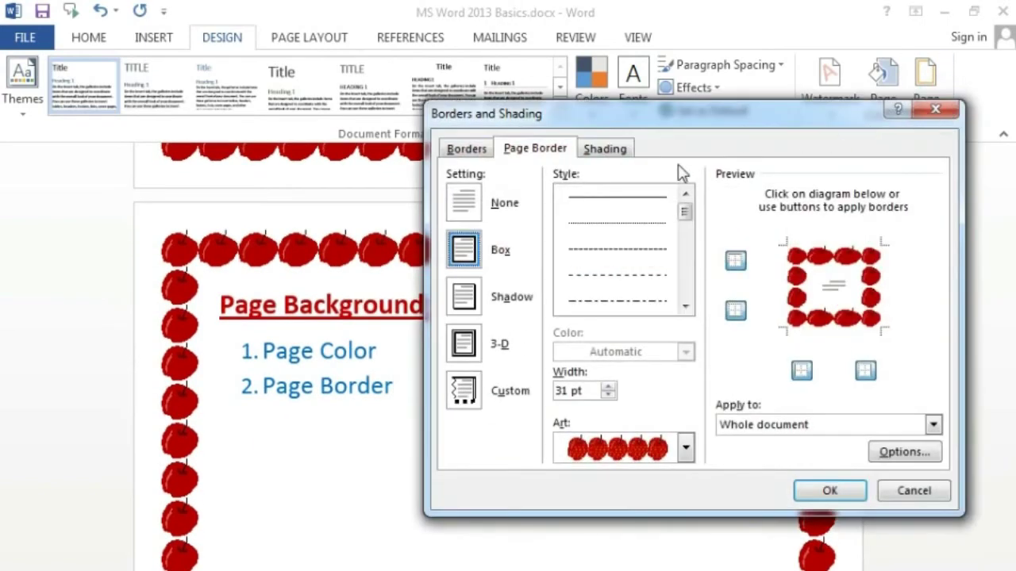
- Give the Page Color and Page Border list items a light-blue shading fill
click(613, 152)
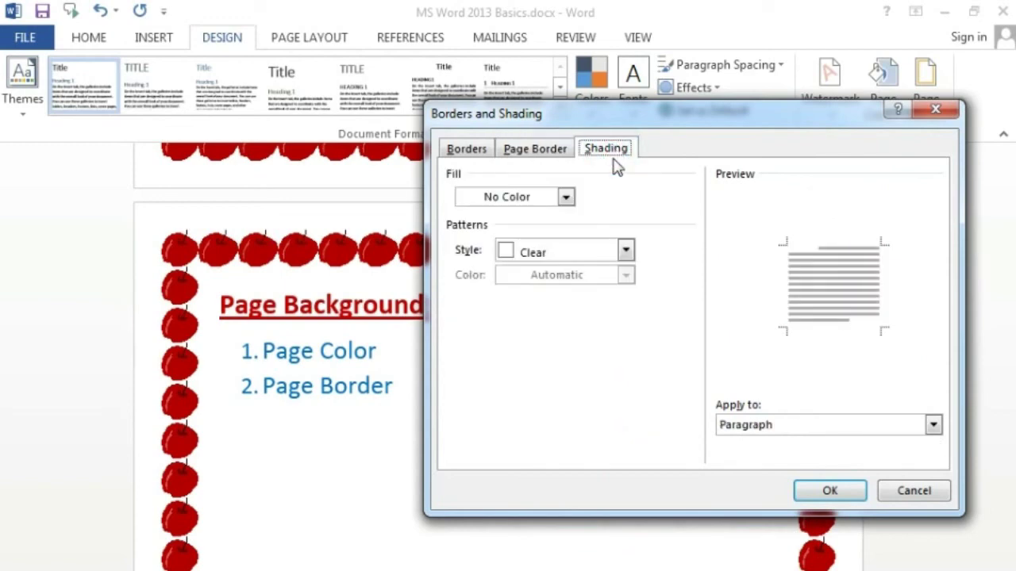
click(907, 488)
drag(401, 384, 278, 365)
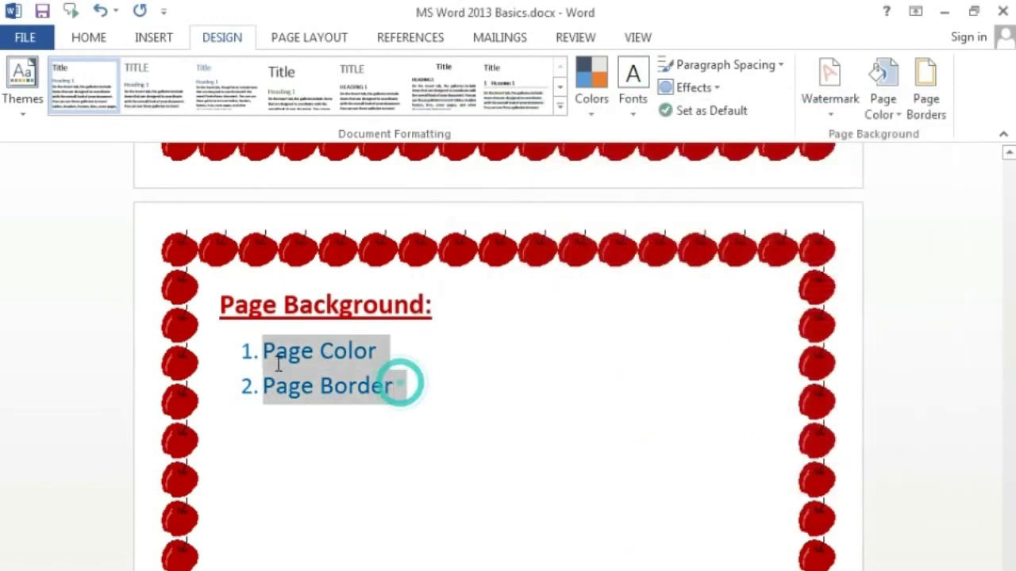
click(941, 113)
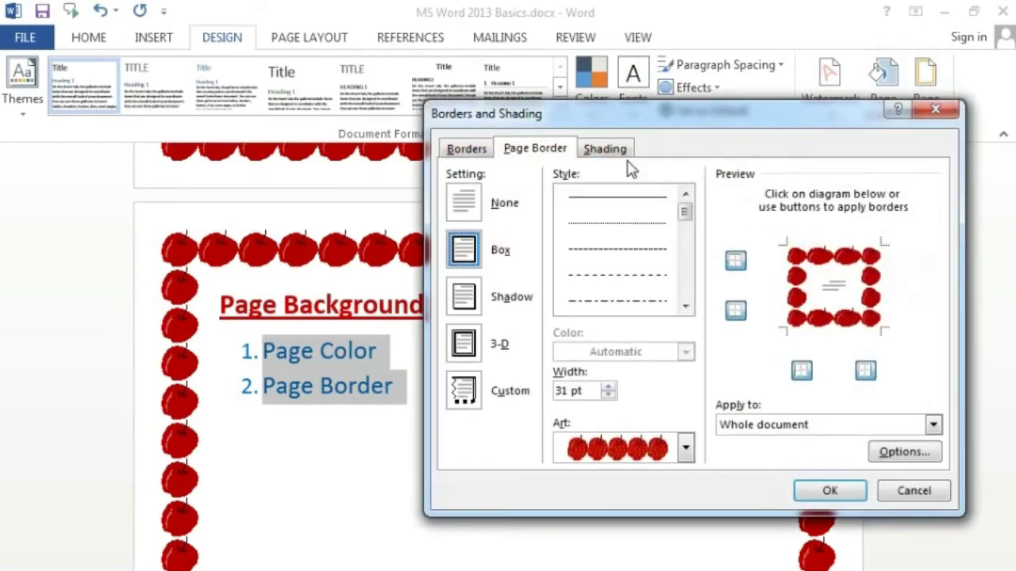
click(619, 152)
click(565, 198)
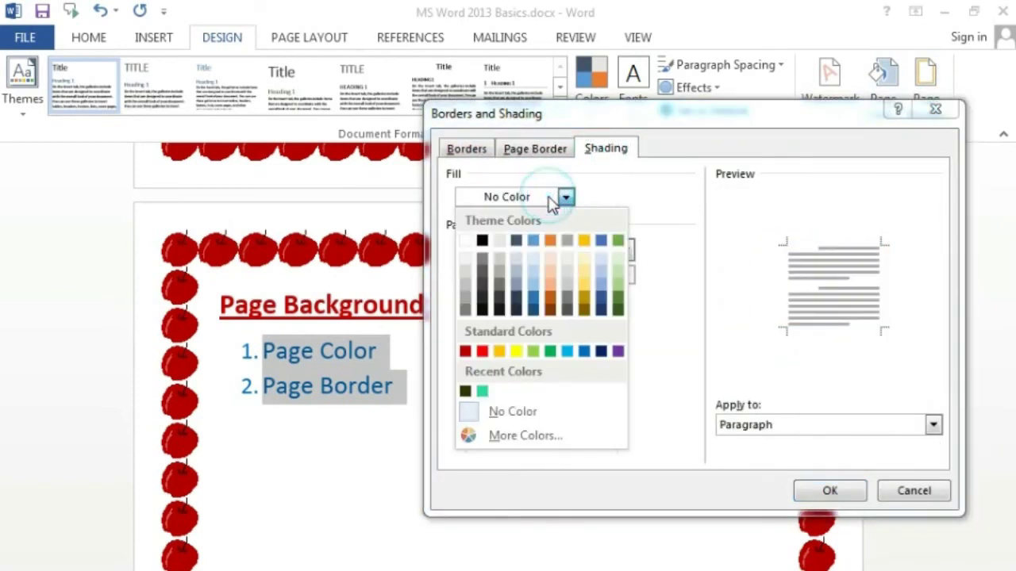
click(566, 352)
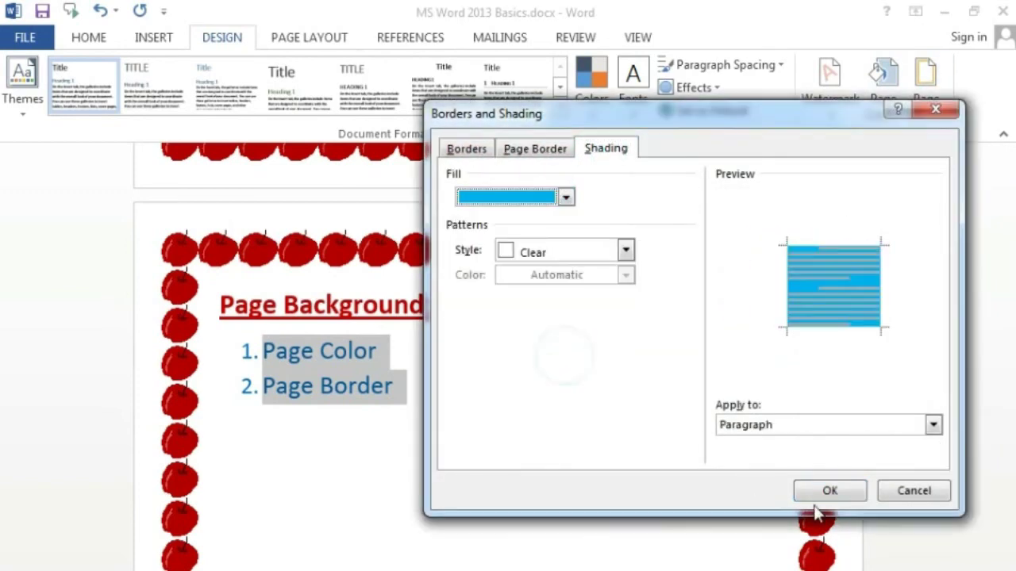
click(855, 499)
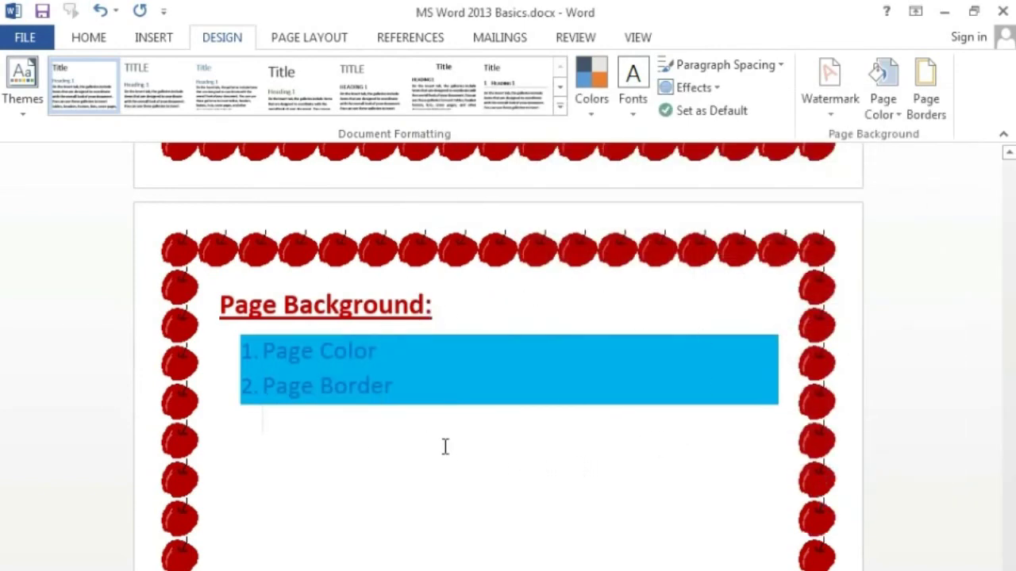
- Undo the light-blue shading and return the caret to the heading start
key(ctrl+z)
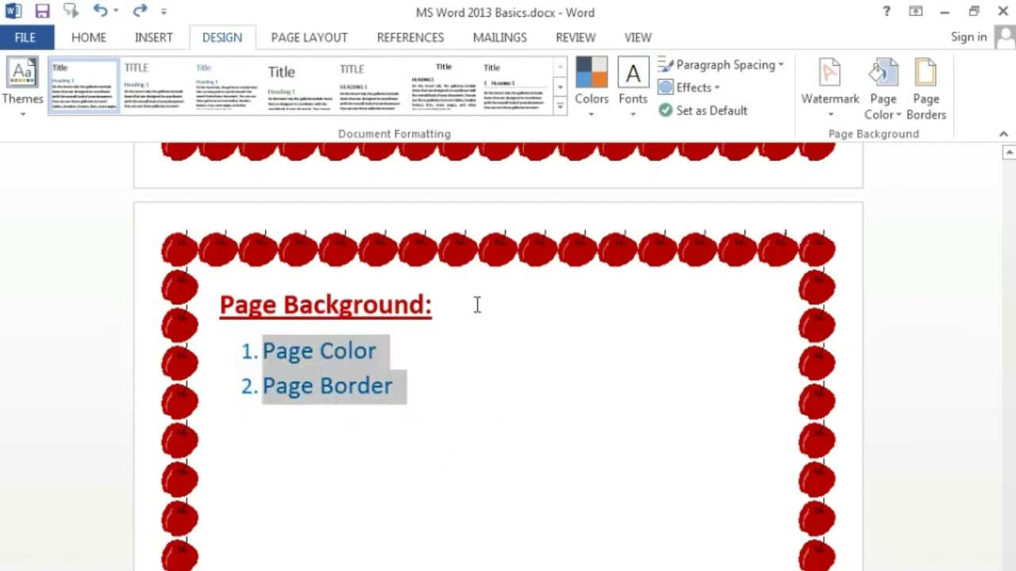
click(476, 303)
click(222, 299)
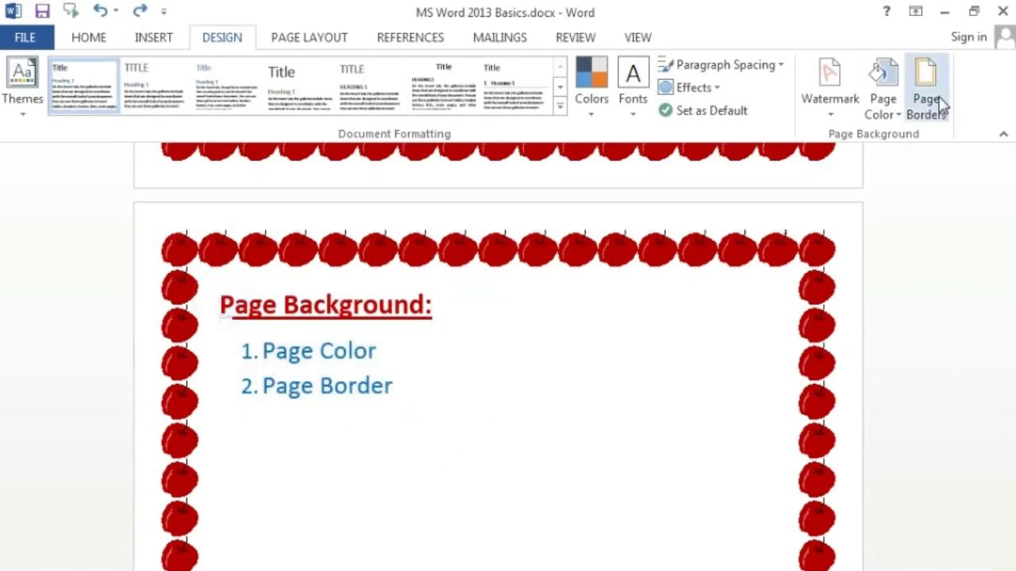
- Choose the None page border setting to strip the red apple border from the page
click(926, 99)
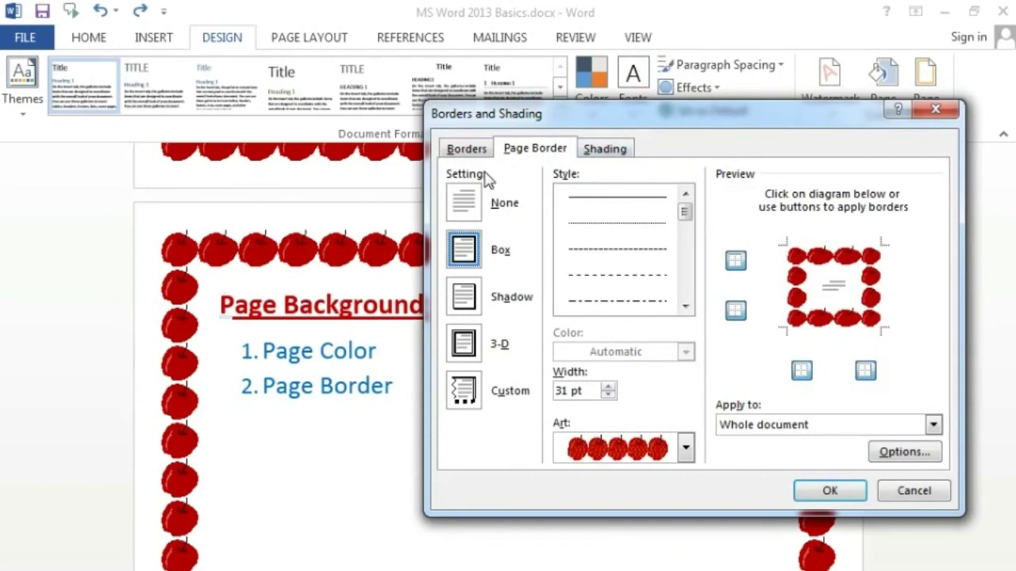
click(553, 153)
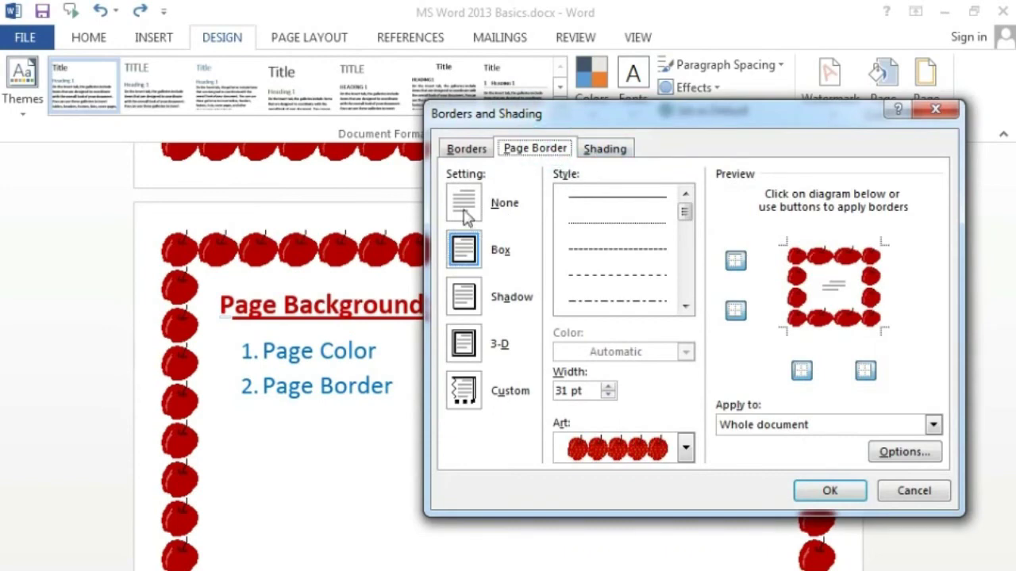
click(465, 208)
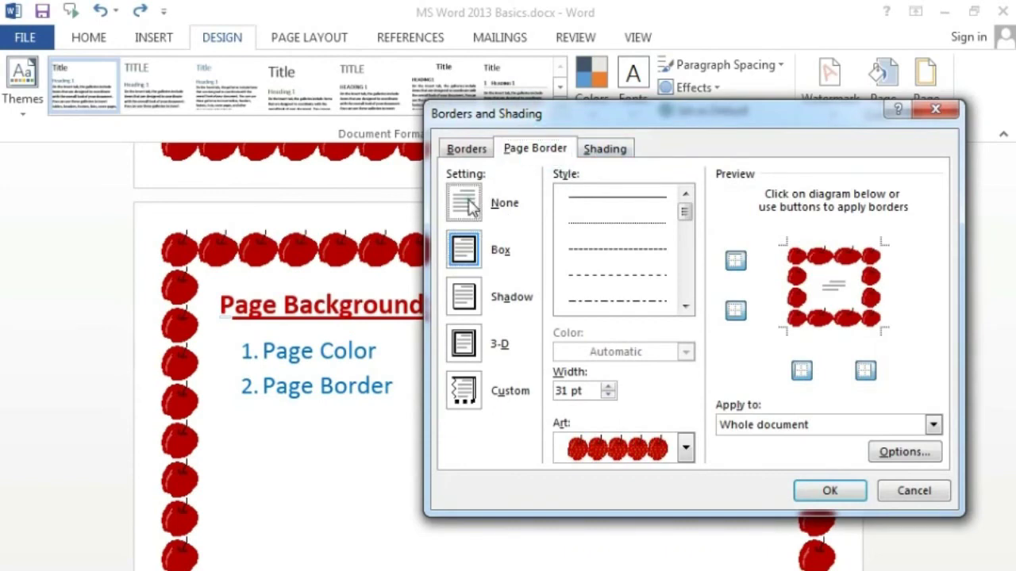
click(829, 492)
click(567, 429)
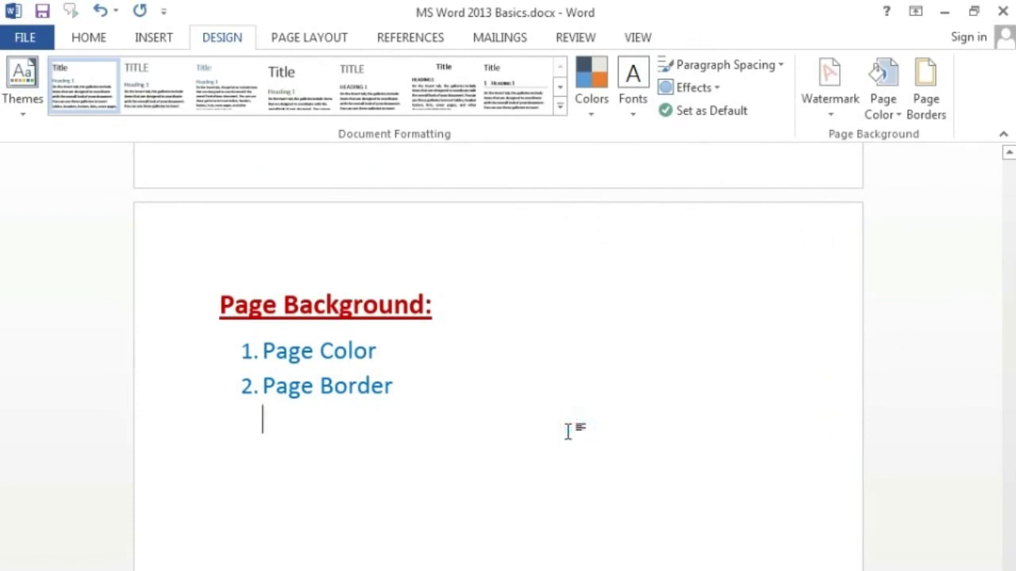
scroll(586, 461, down, 2)
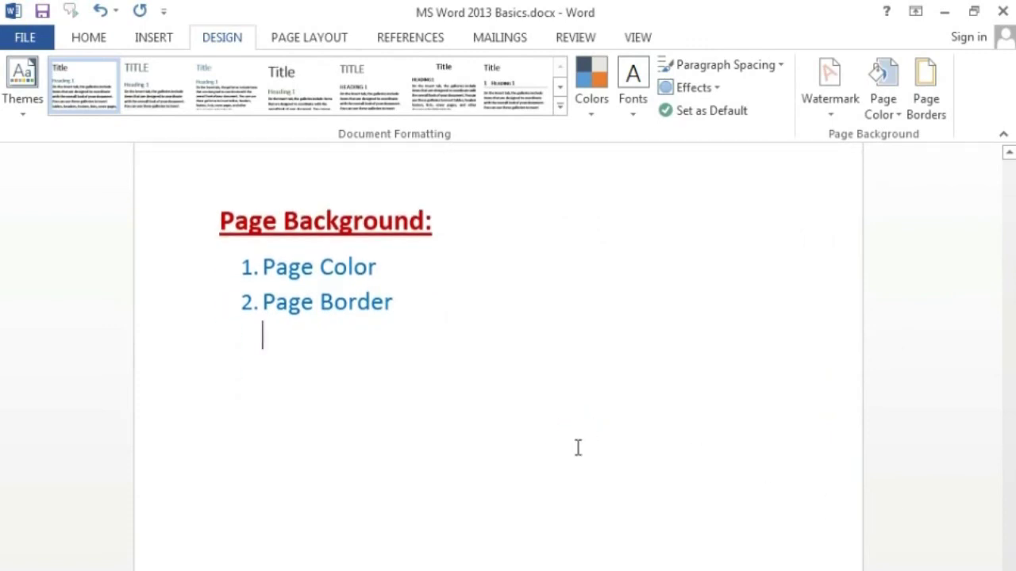